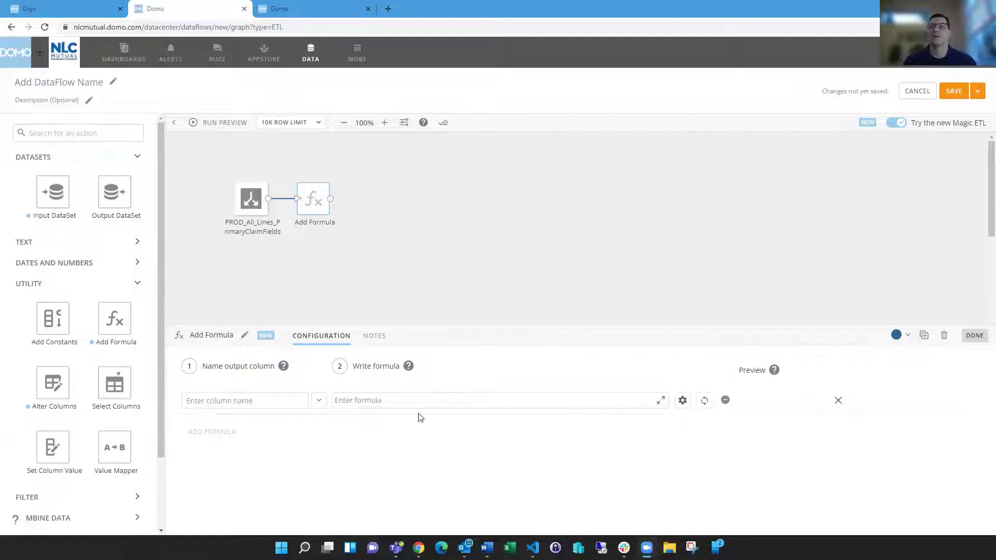
- Name the new formula column BadDateReported and open its Formula Editor
left_click(250, 402)
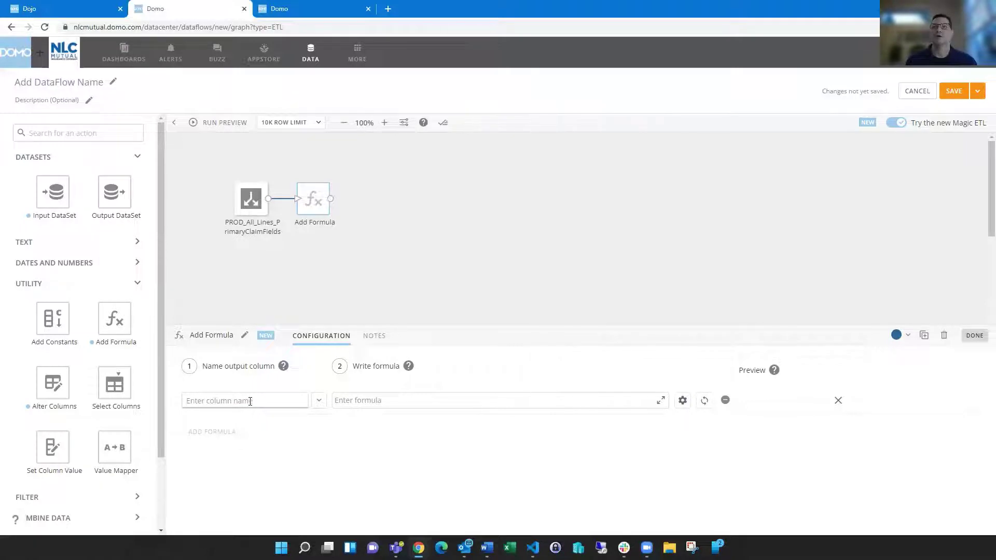
type("Bad")
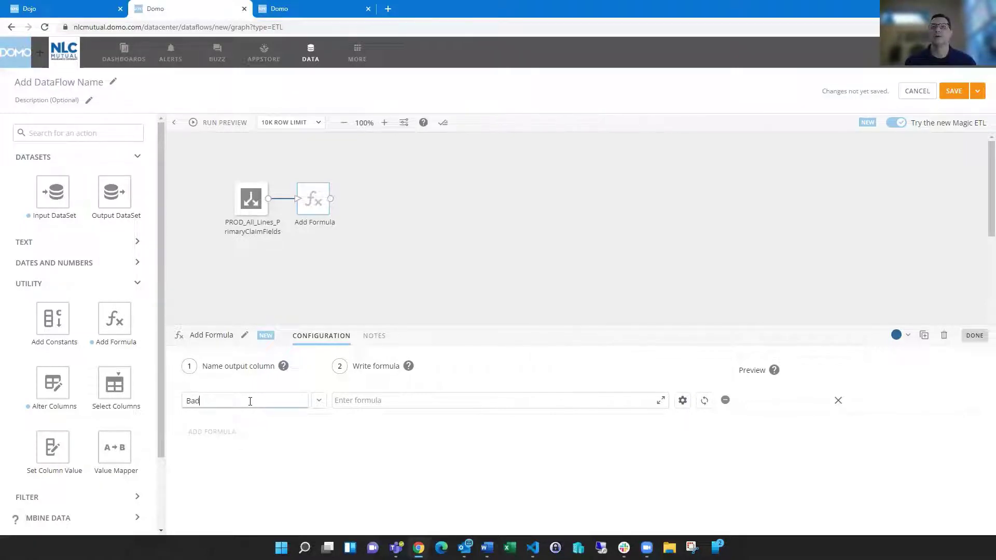
type("DateReported")
left_click(384, 401)
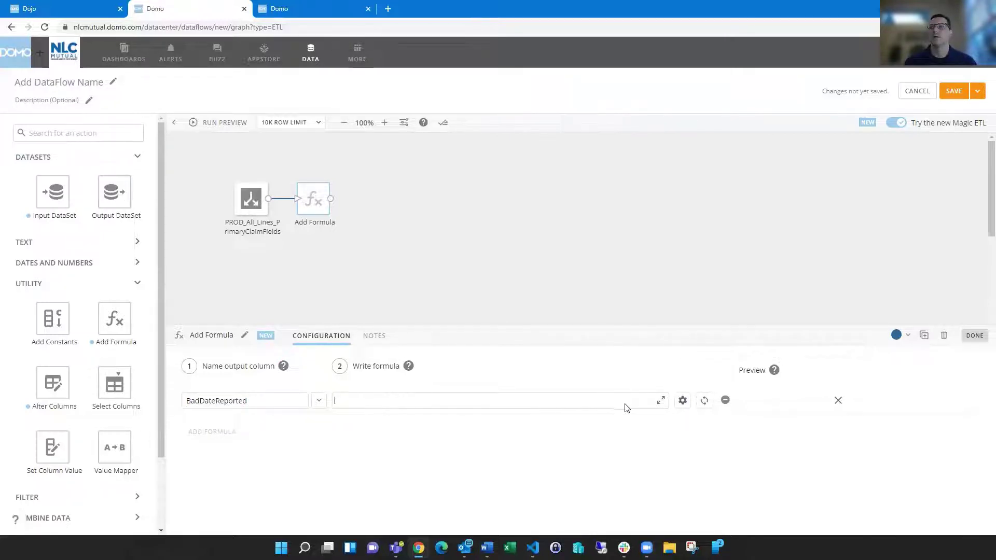
left_click(661, 401)
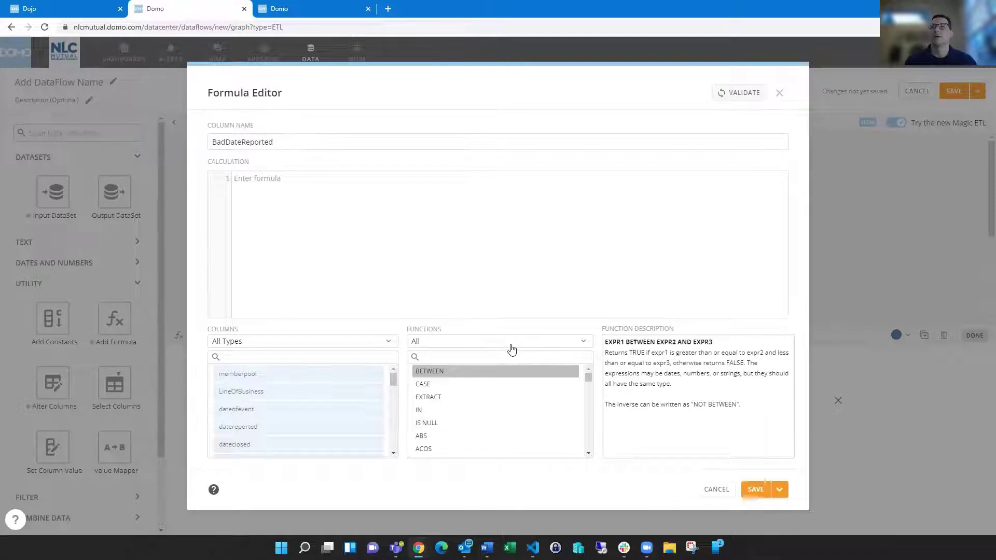
- Filter the function list to Date and Time and view the ADDDATE description
left_click(586, 344)
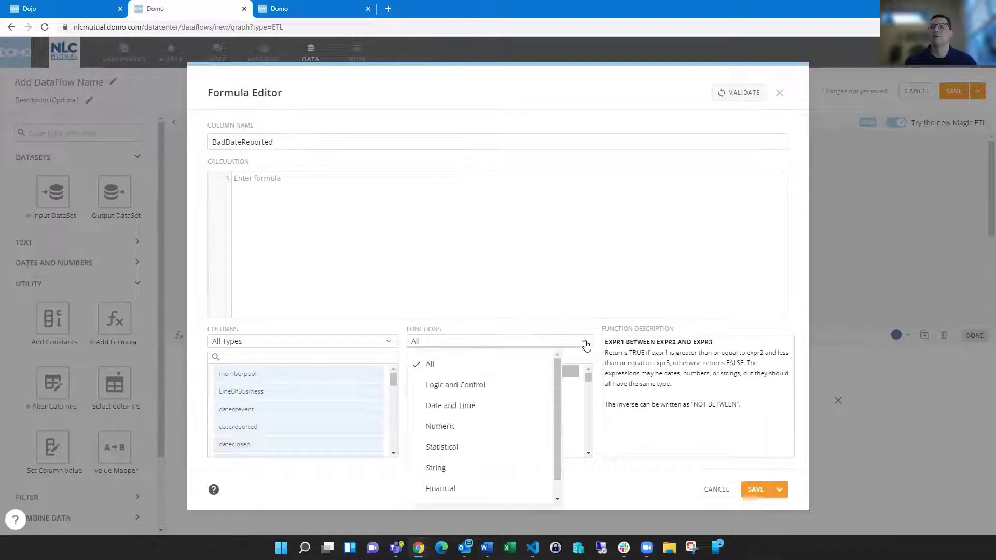
left_click(481, 406)
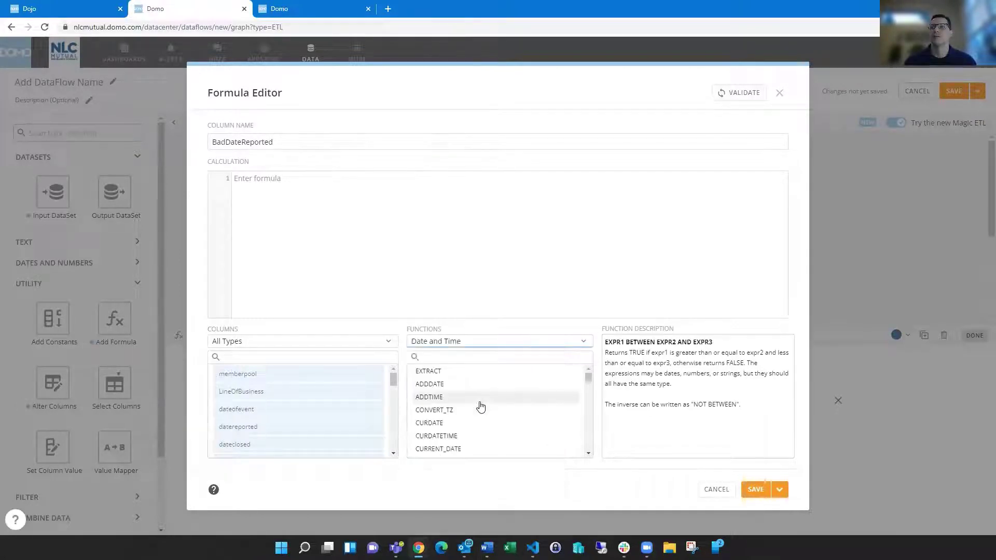
left_click(438, 386)
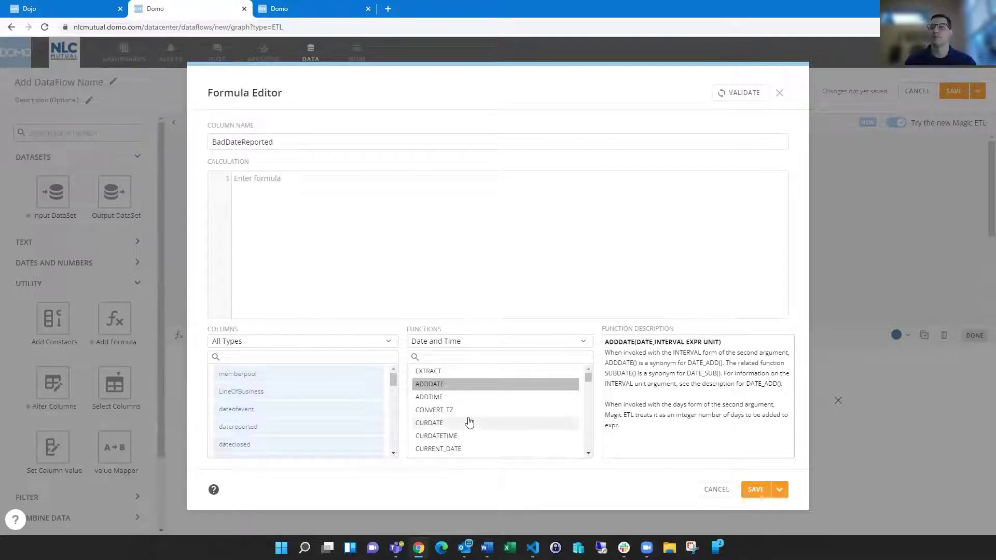
left_click(287, 190)
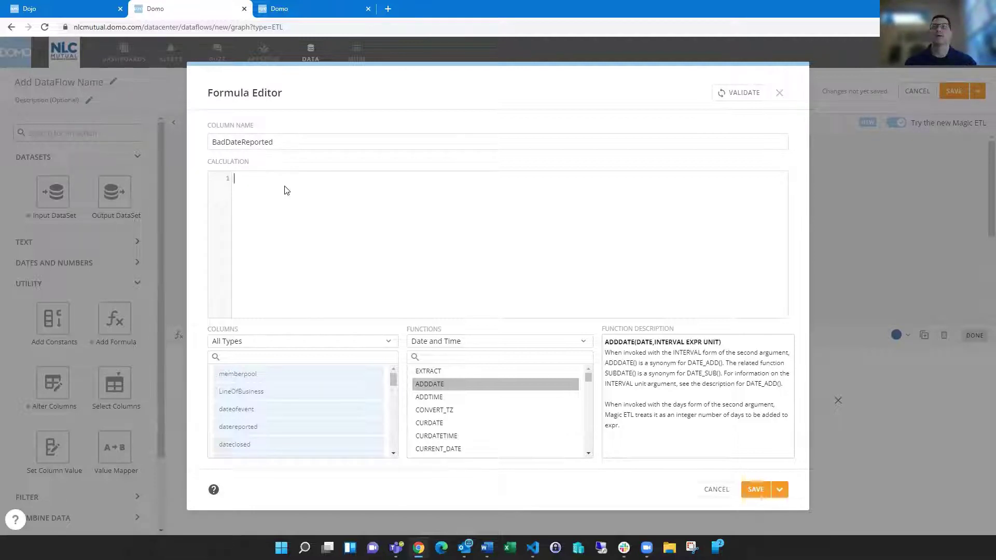
- Write the formula CASE WHEN `datereported` > CURRENT_DATE() THEN 'Future' ELSE 'Past' END
type("CASE ")
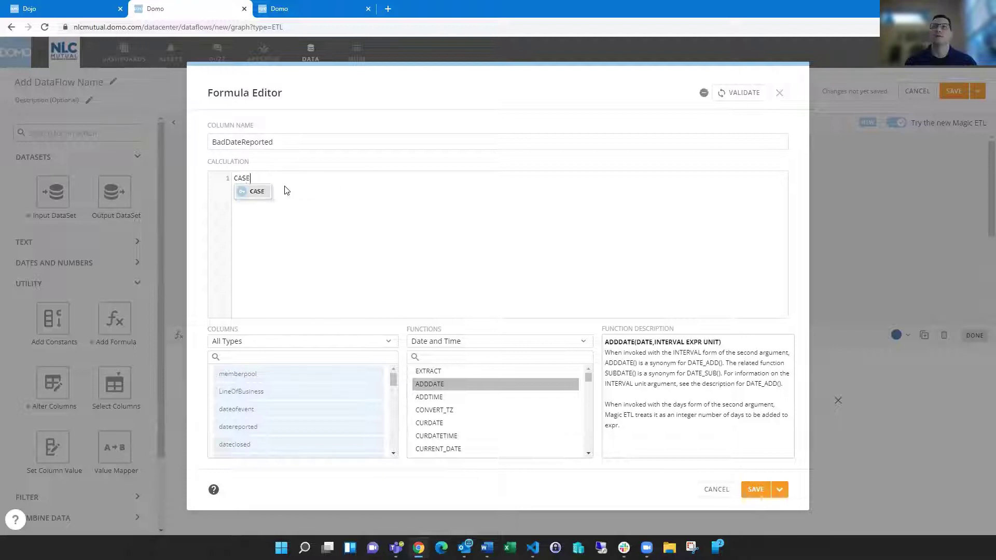
type("WHEN ")
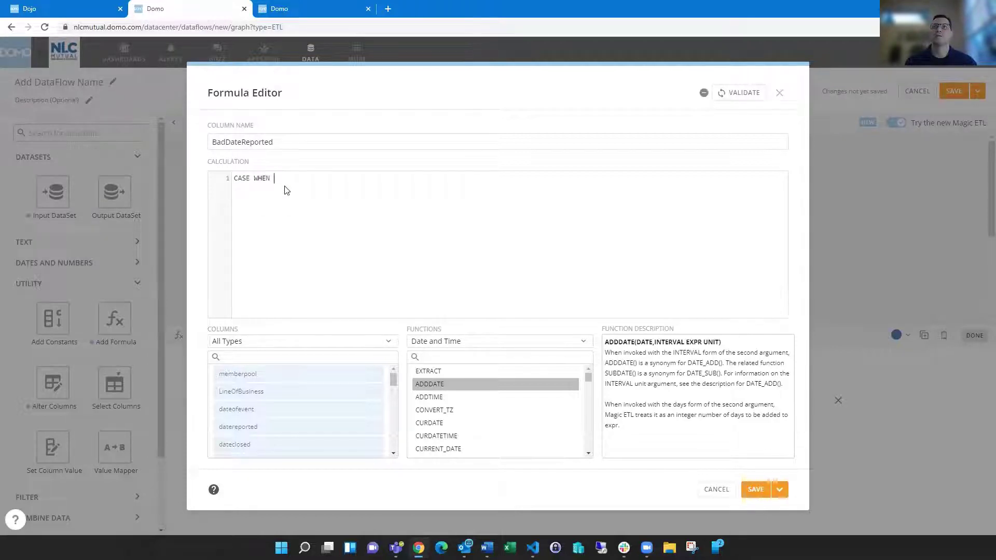
type("dater")
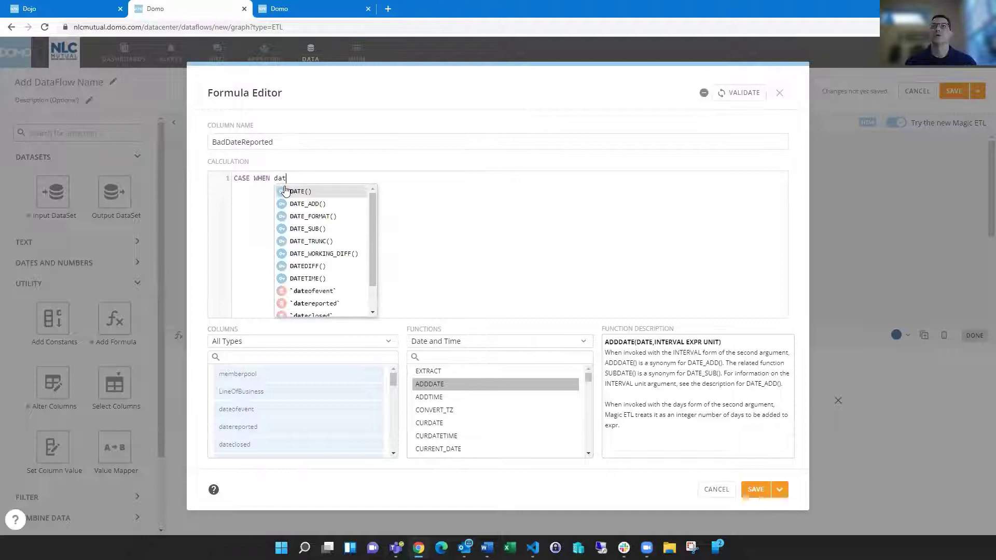
left_click(285, 191)
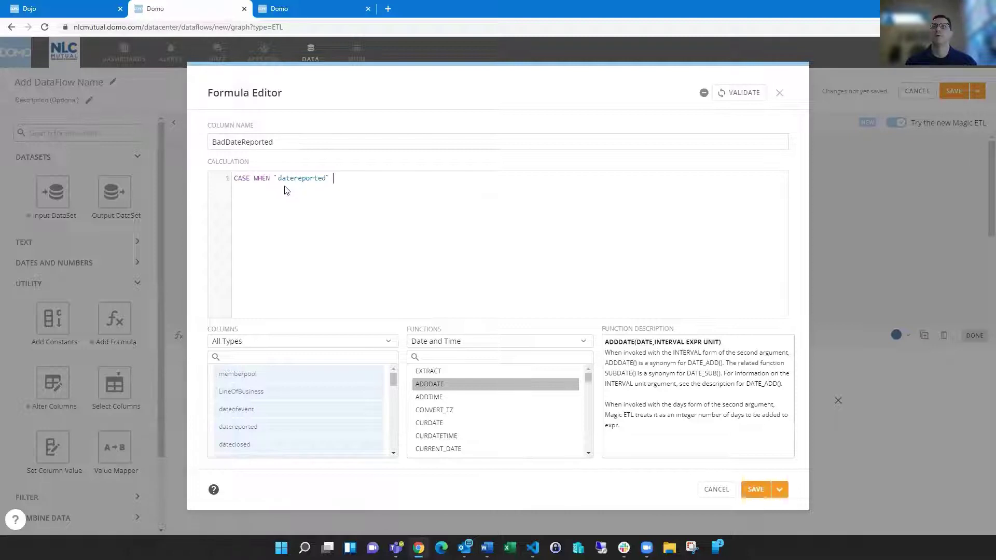
type("> CURR")
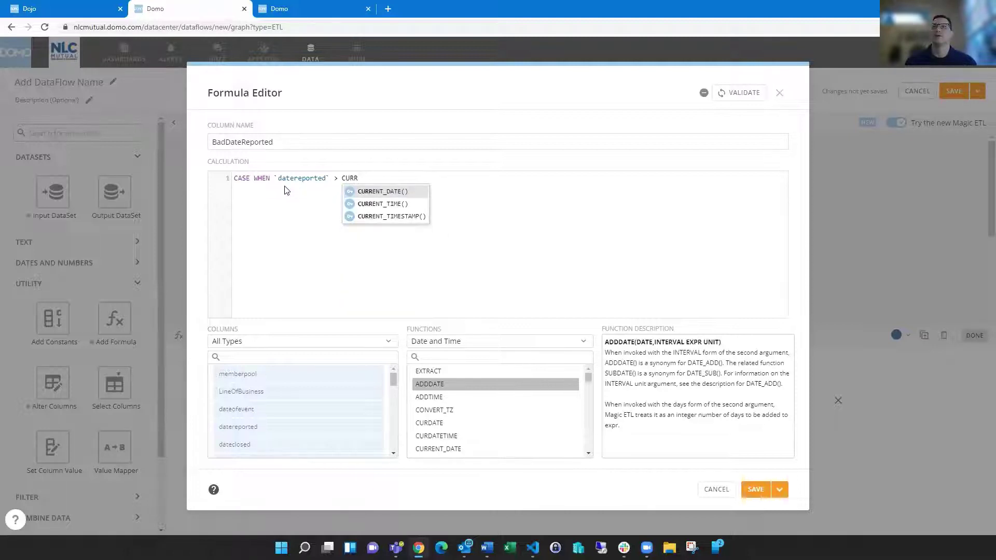
key("Return")
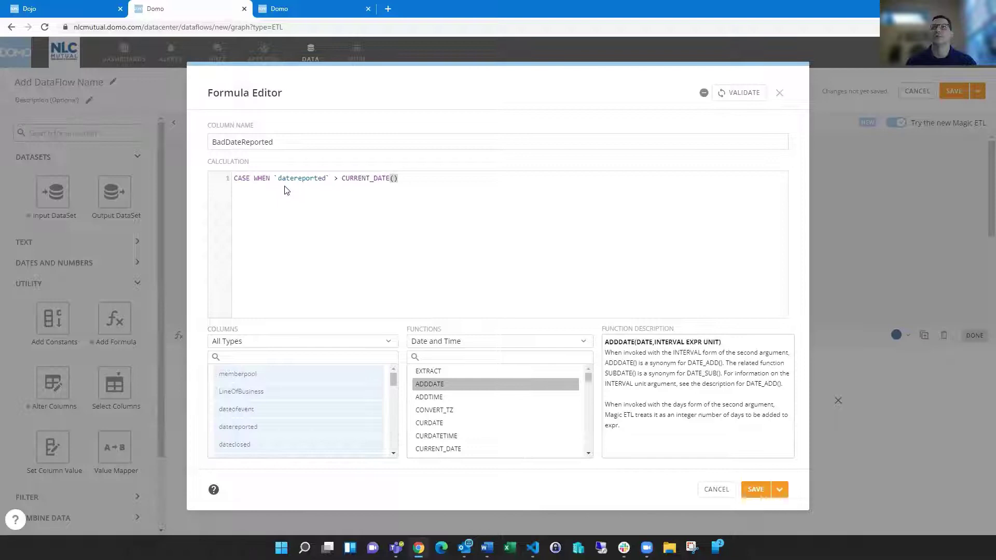
type("THE")
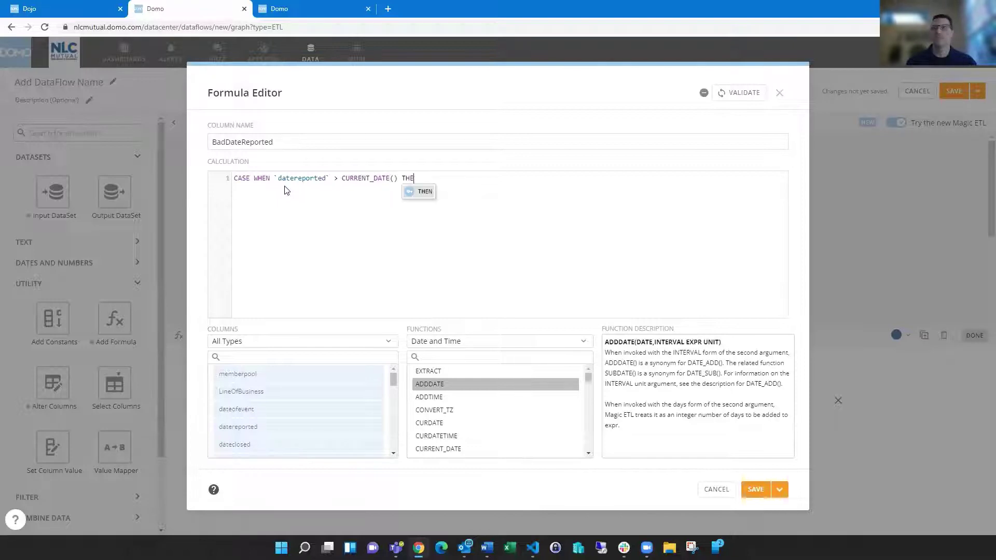
type("N 'Future'")
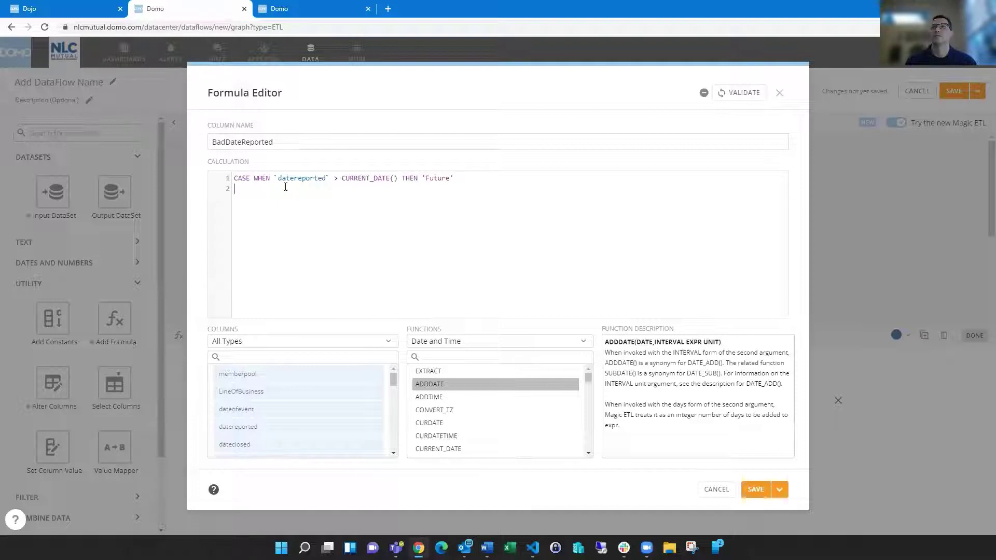
key("Return")
type("ELSE")
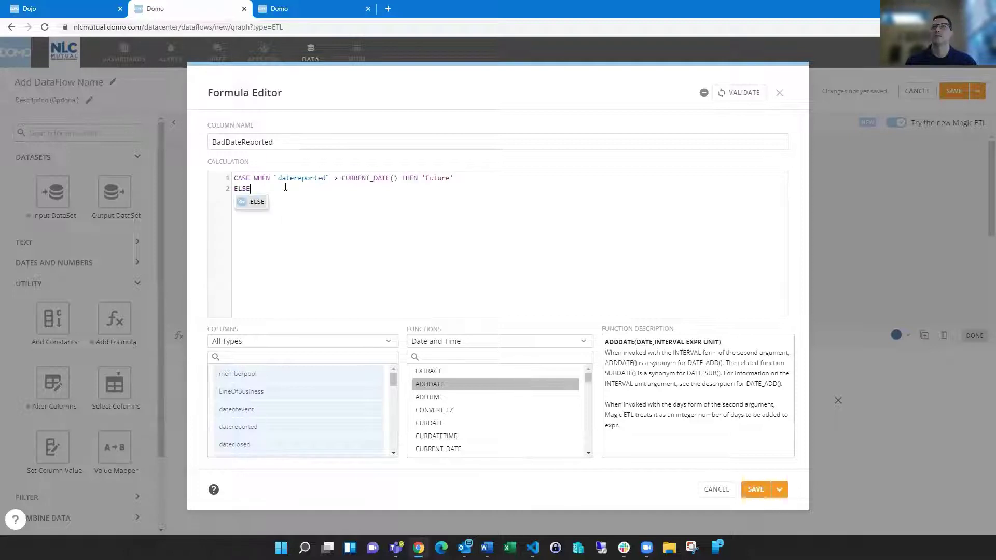
type(" 'POa")
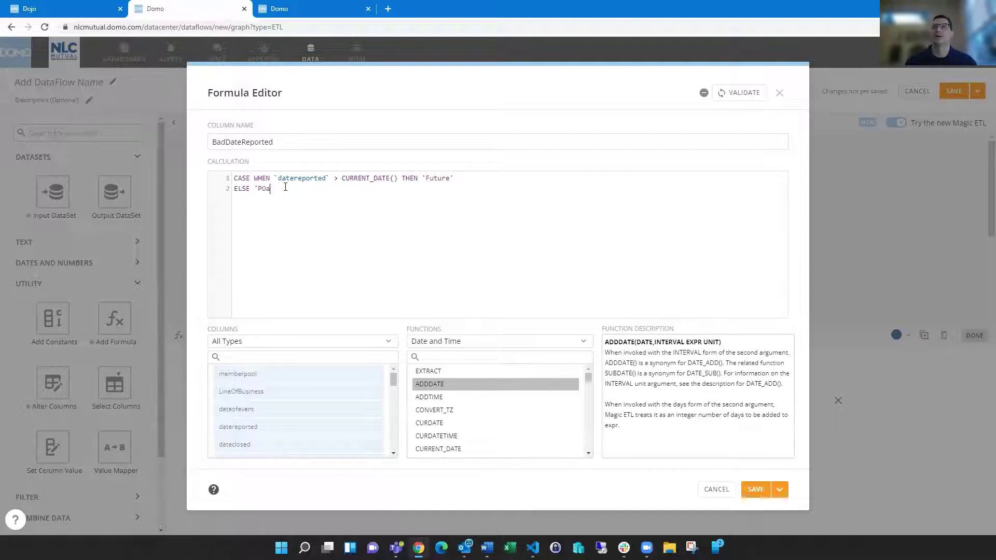
key("BackSpace")
key("BackSpace")
type("ast' END")
left_click(462, 180)
- Validate the BadDateReported formula, then save and close the editor
left_click(741, 94)
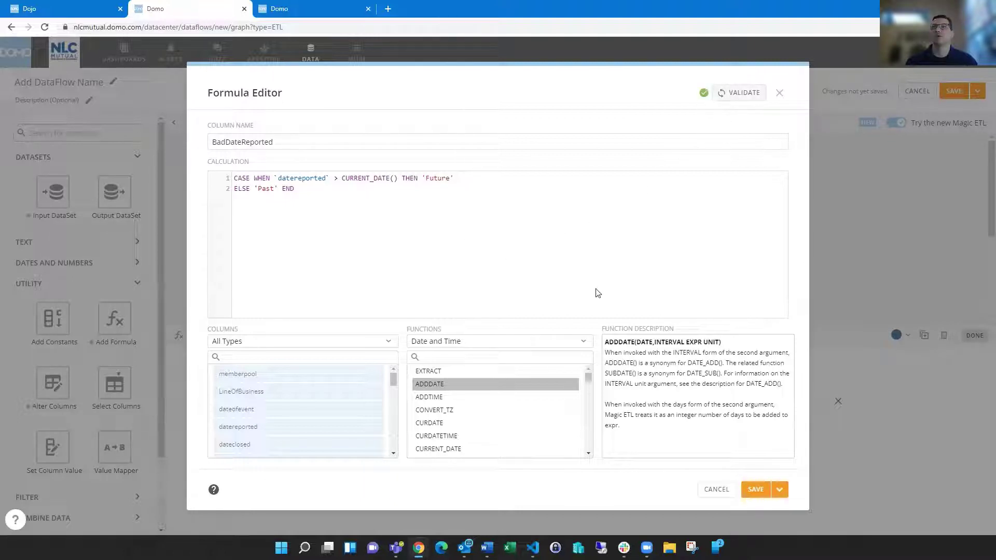
left_click(782, 492)
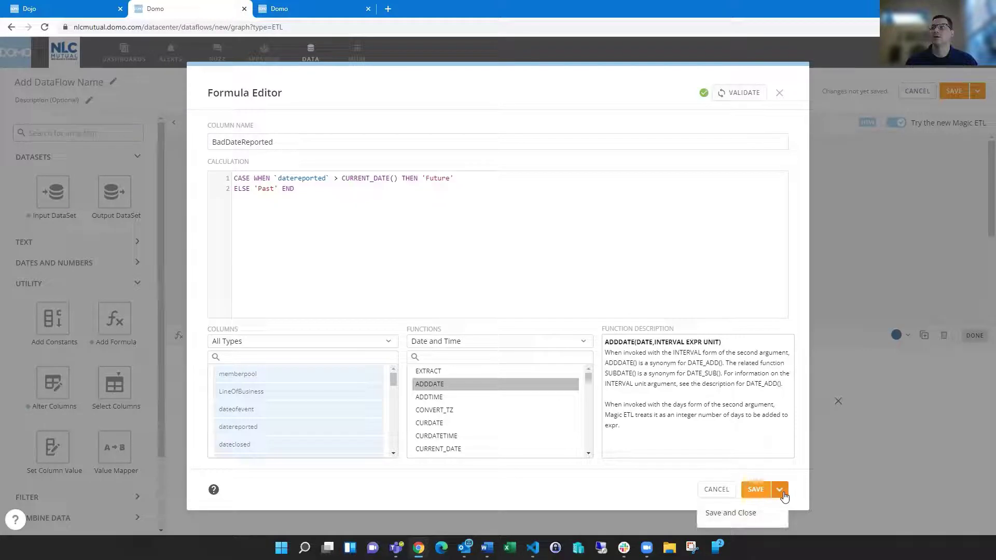
left_click(752, 513)
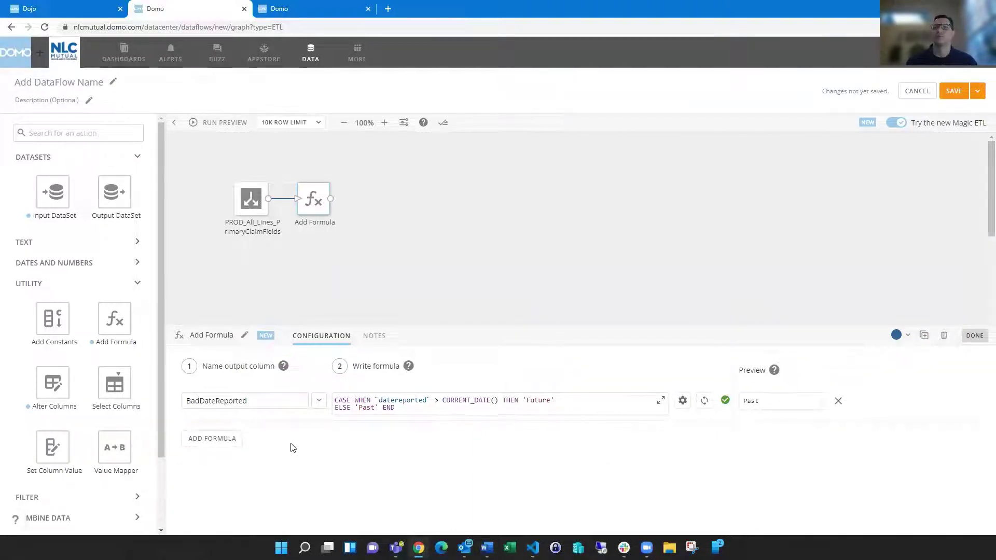
- Add a second formula row named ClaimDifference and open its Formula Editor
left_click(224, 439)
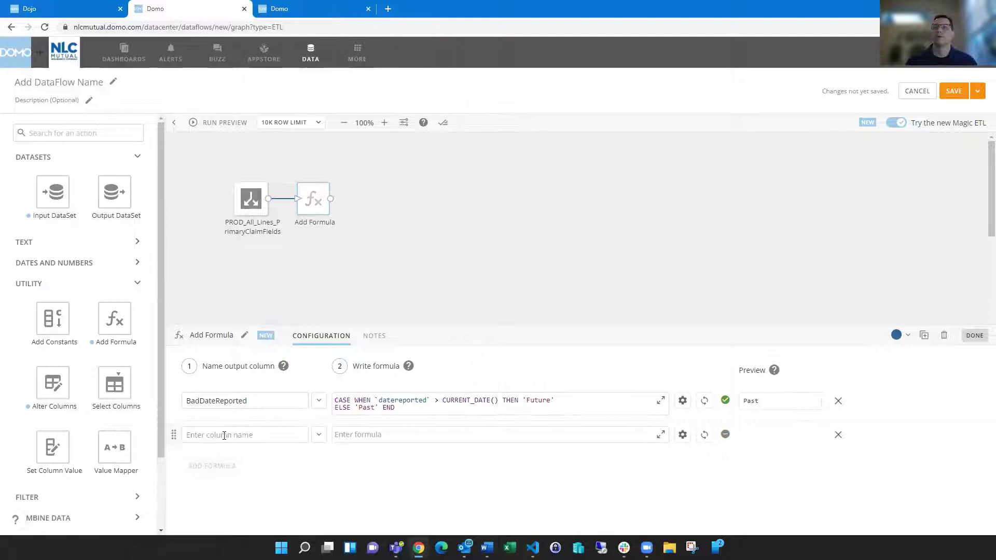
left_click(224, 436)
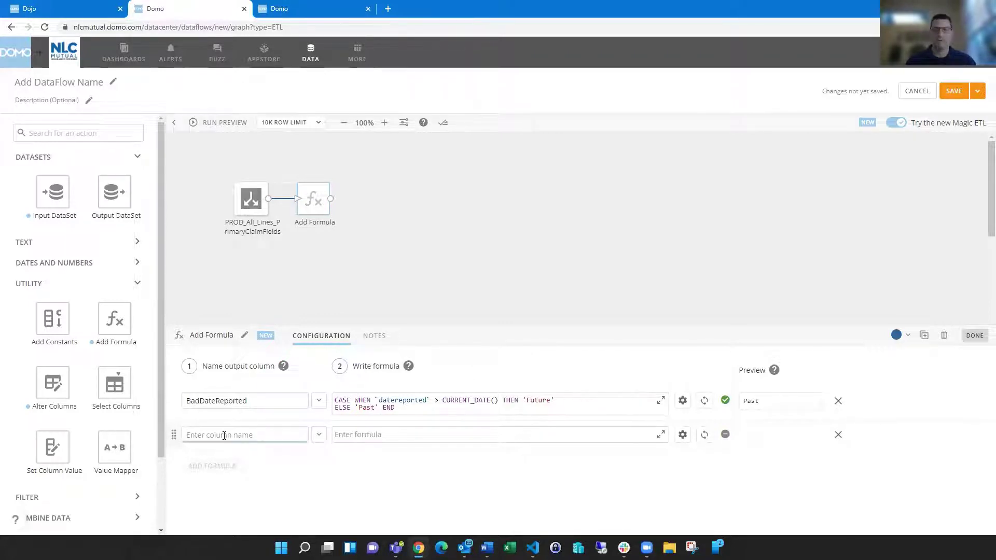
type("Claim")
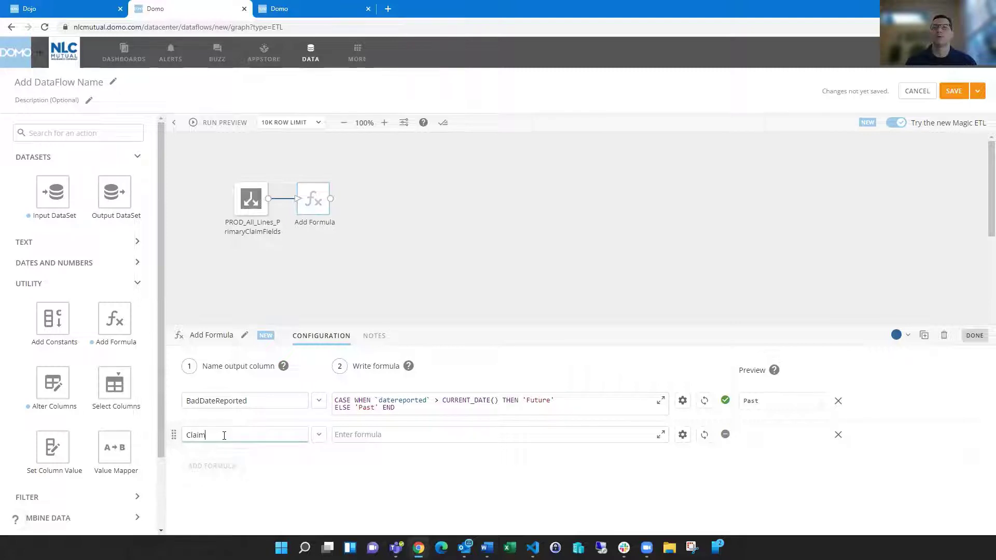
type("La")
key("Tab")
left_click(660, 436)
left_click(351, 235)
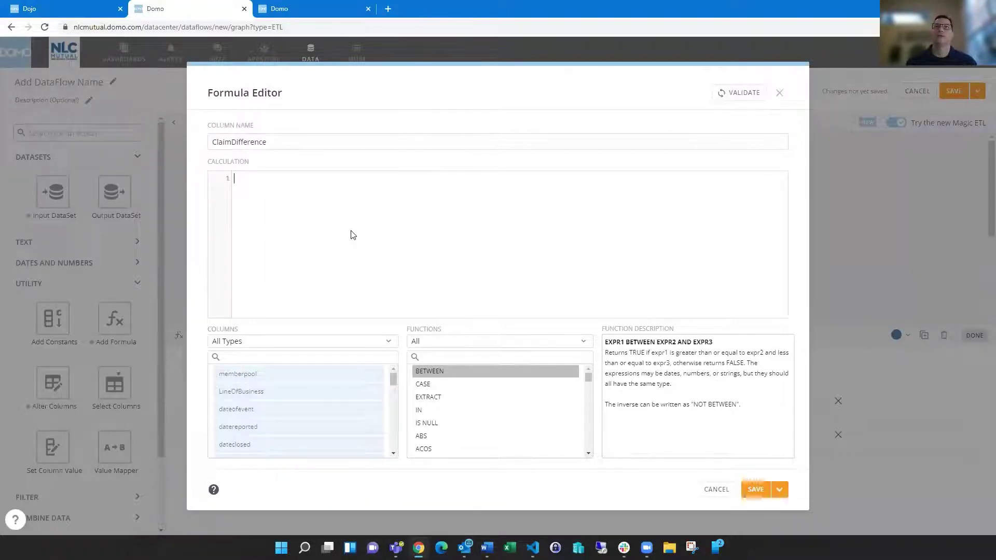
- Enter DATEDIFF(`datereported`,`dateofevent`) as the ClaimDifference formula and validate it
type("DATE")
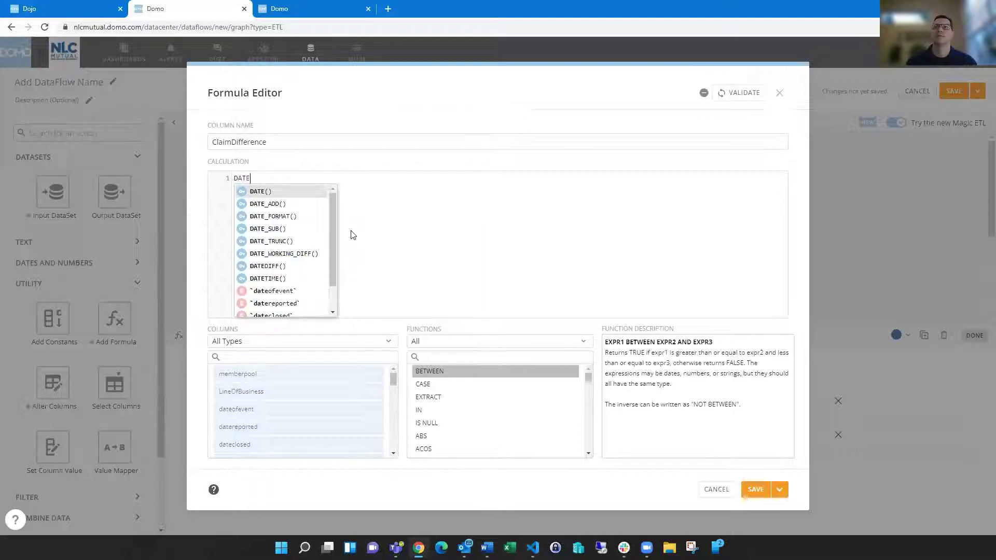
key("Down")
key("Down")
key("Down")
key("Down")
key("Down")
key("Down")
type("E")
key("Return")
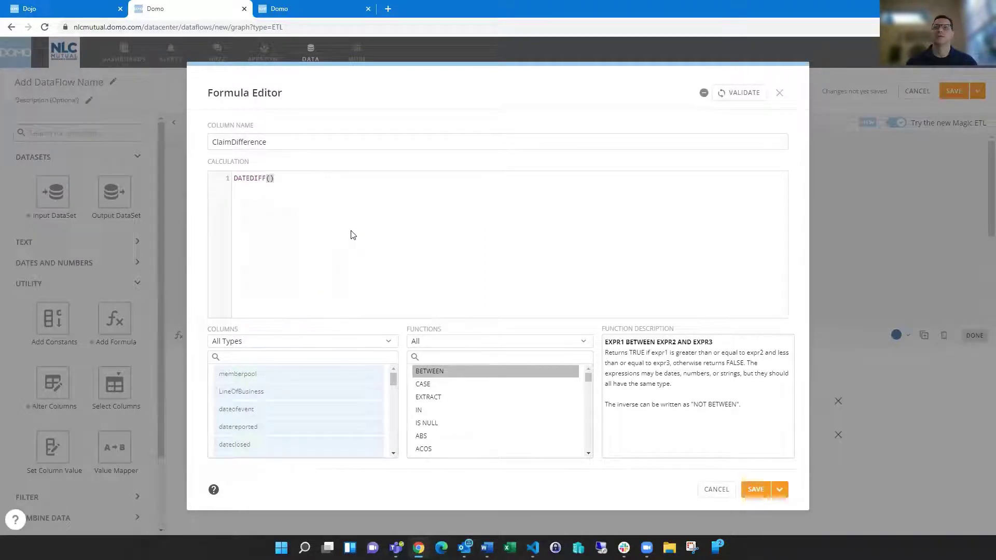
type("dat")
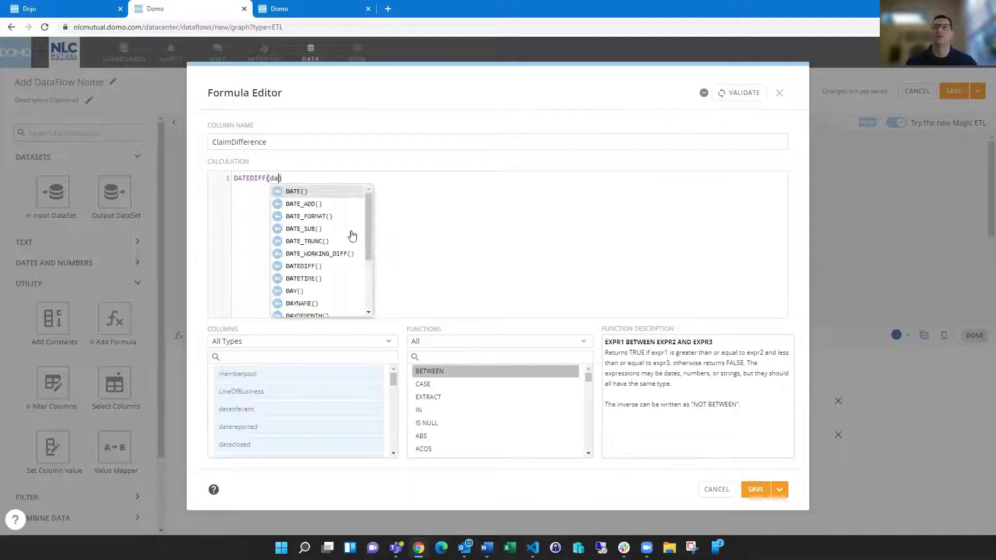
type("erep")
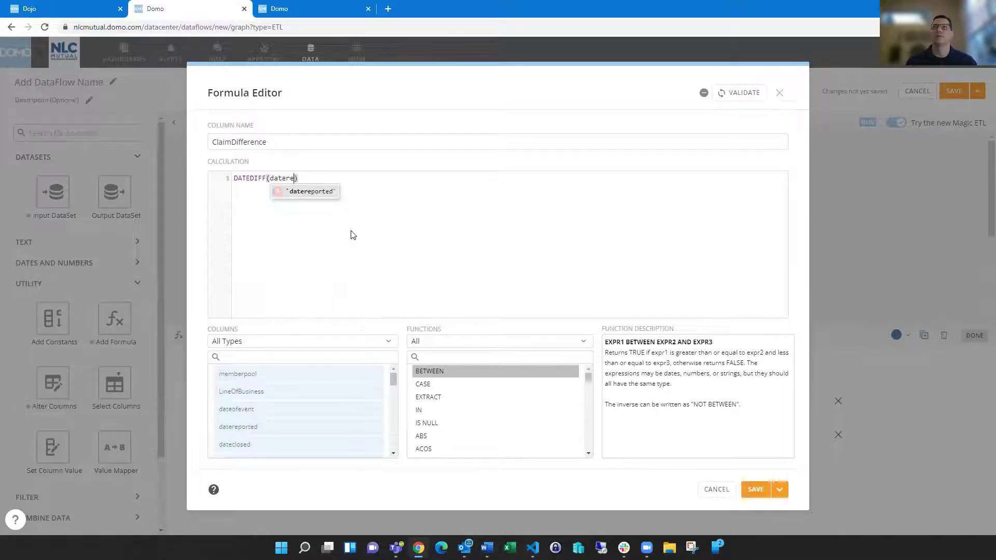
key("Return")
type(",dateof")
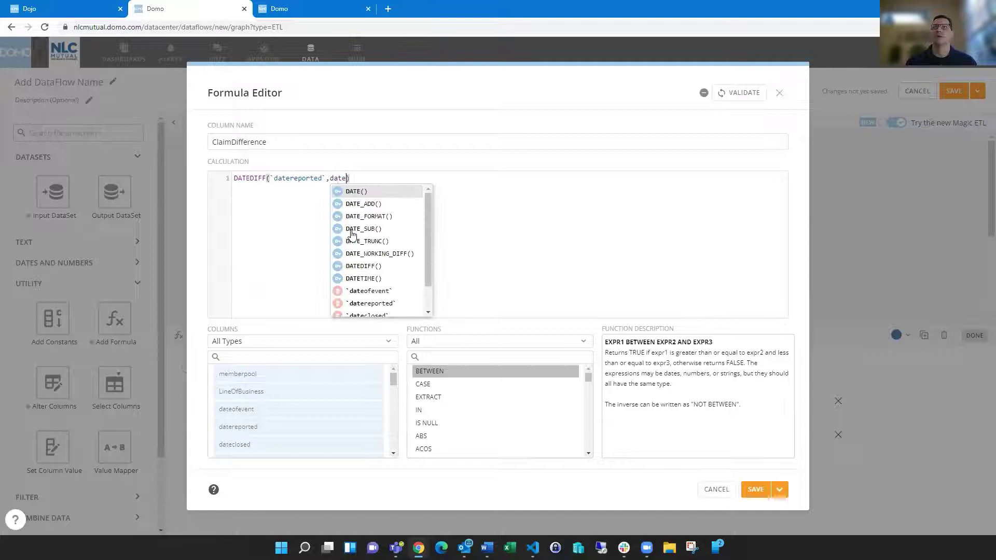
key("Return")
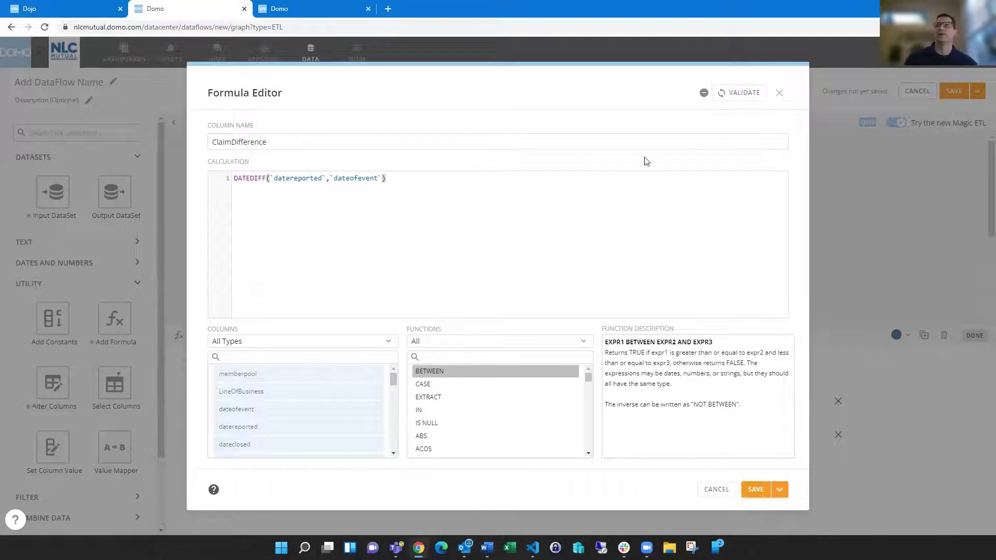
left_click(744, 97)
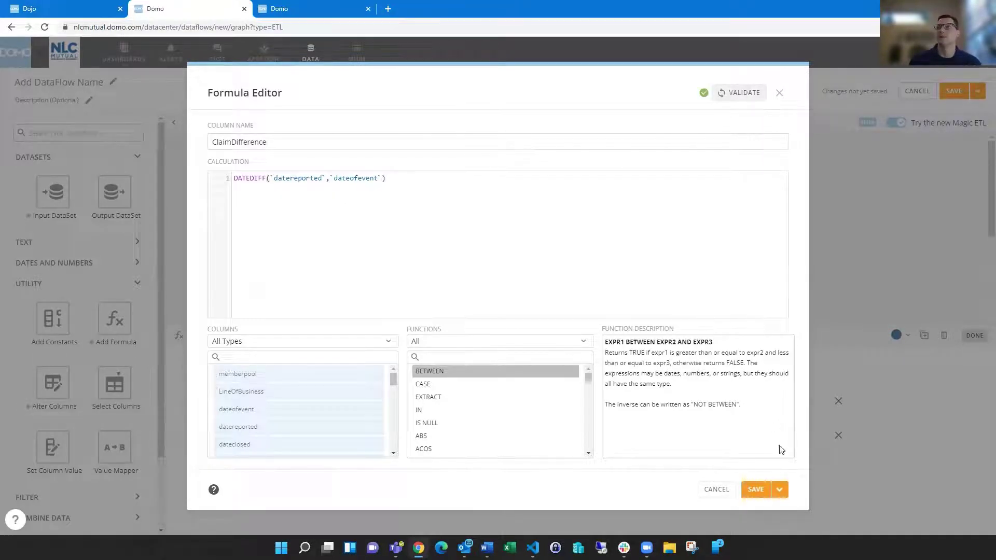
- Save and close the ClaimDifference formula and add a third formula row
mouse_move(767, 497)
left_click(752, 515)
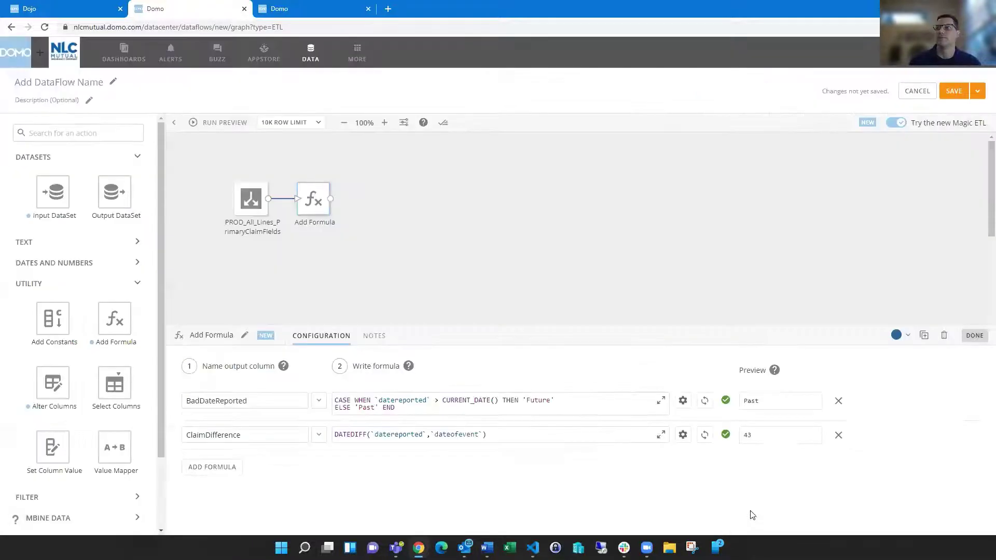
left_click(237, 469)
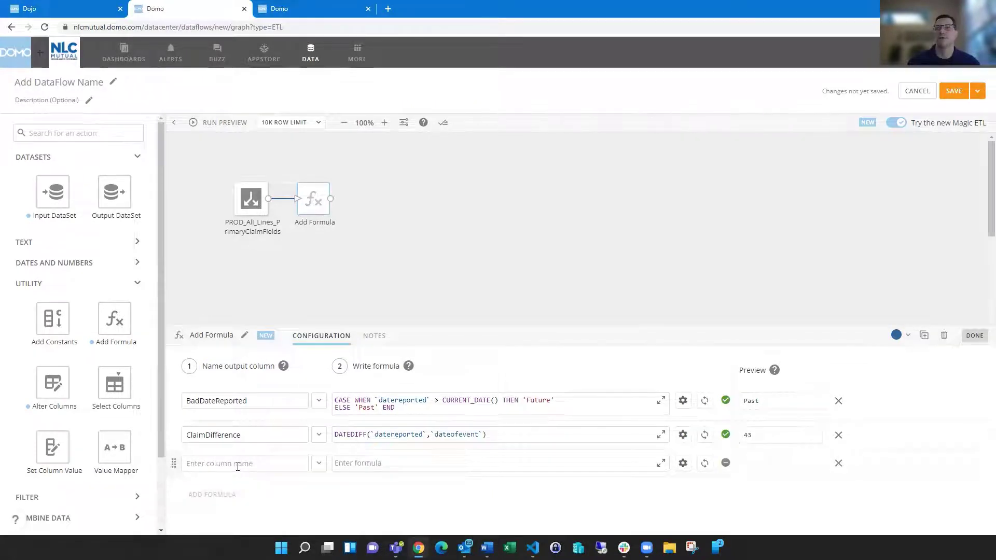
left_click(237, 467)
type("Stan")
key("BackSpace")
key("BackSpace")
key("BackSpace")
key("BackSpace")
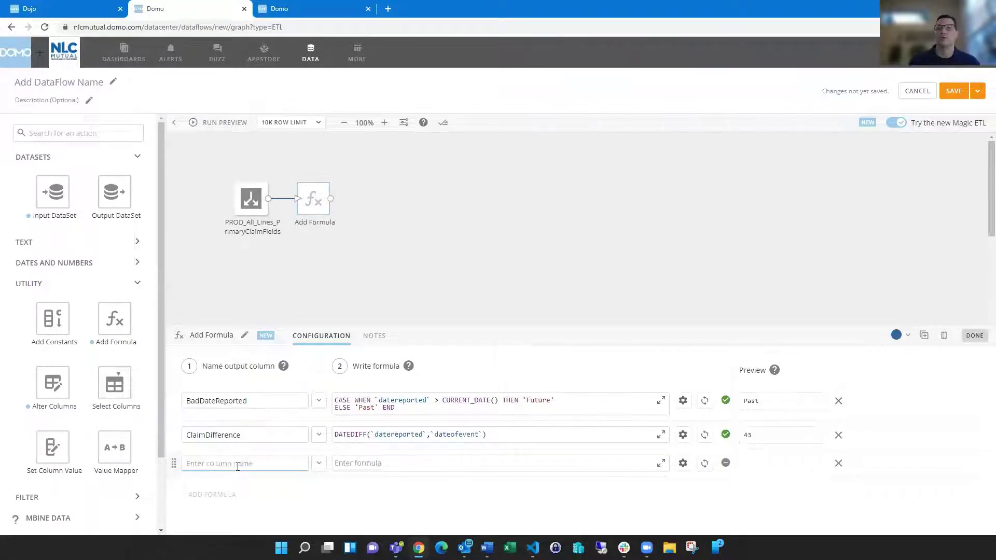
type("Up")
key("BackSpace")
key("BackSpace")
- Set the new row to overwrite the existing claimstatus column and open its Formula Editor
left_click(321, 465)
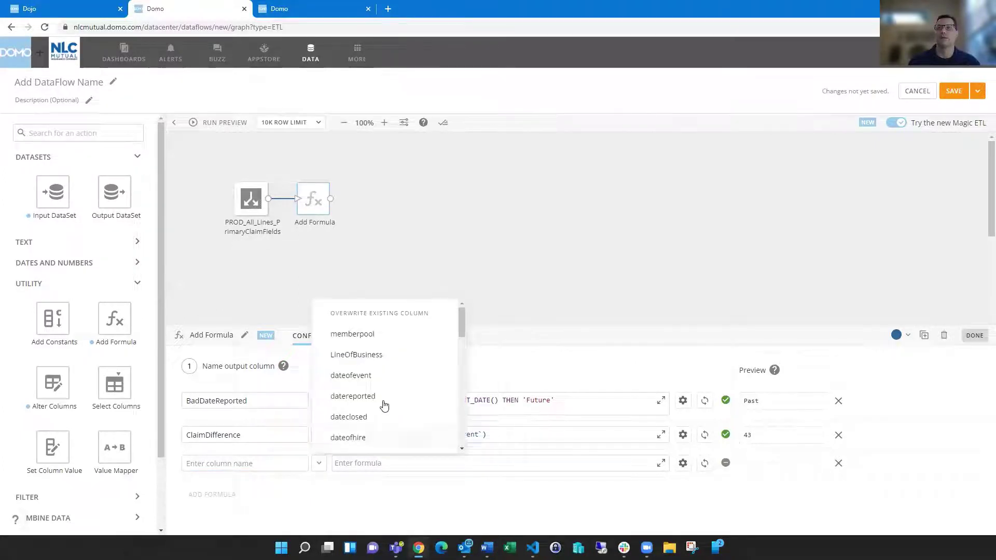
scroll(391, 394, "down", 2)
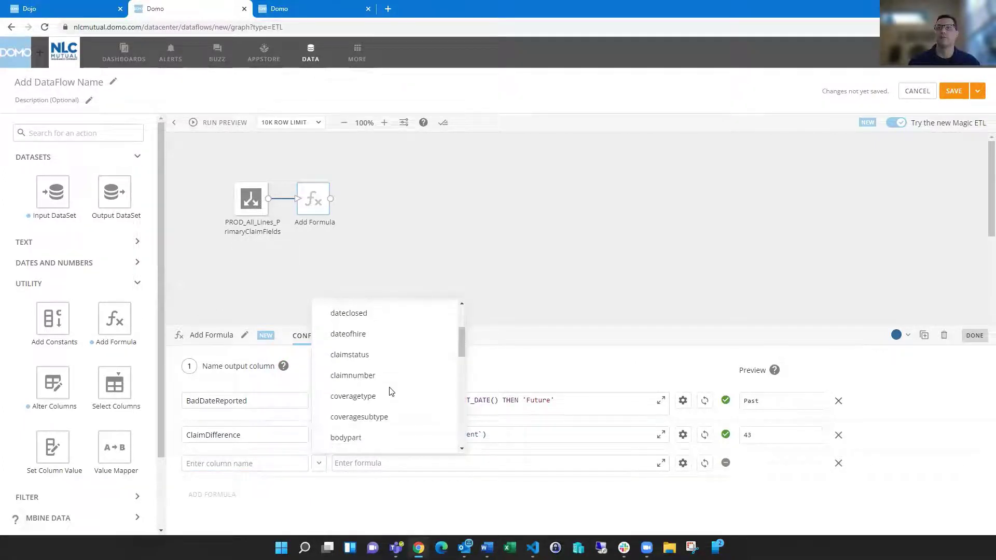
left_click(367, 355)
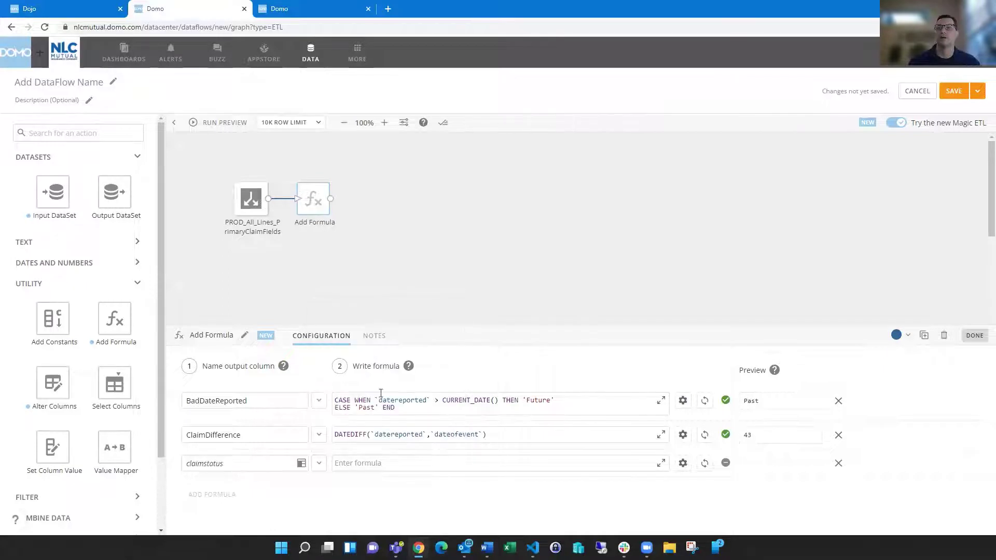
left_click(660, 463)
left_click(307, 231)
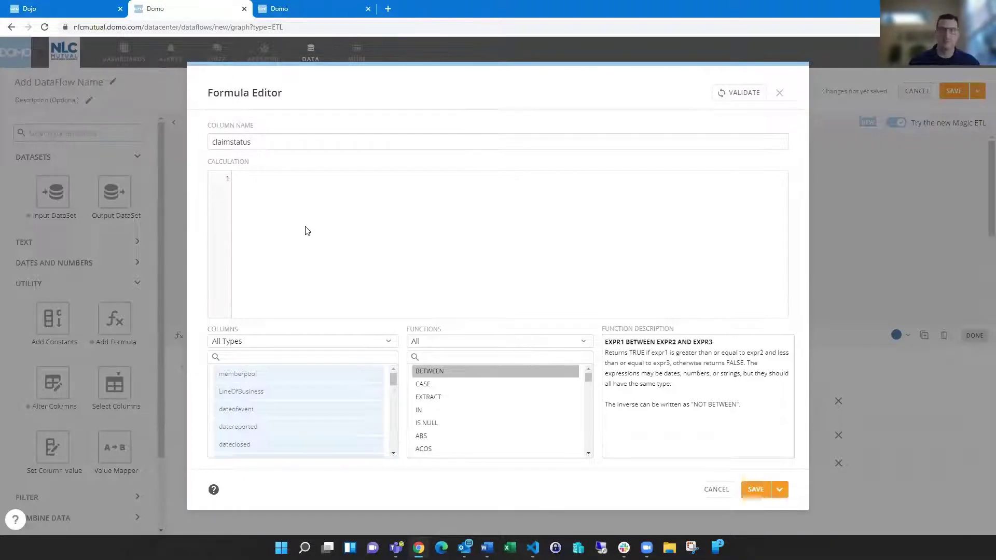
- Enter UPPER(`claimstatus`) as the formula and validate it
type("UPP")
key("Return")
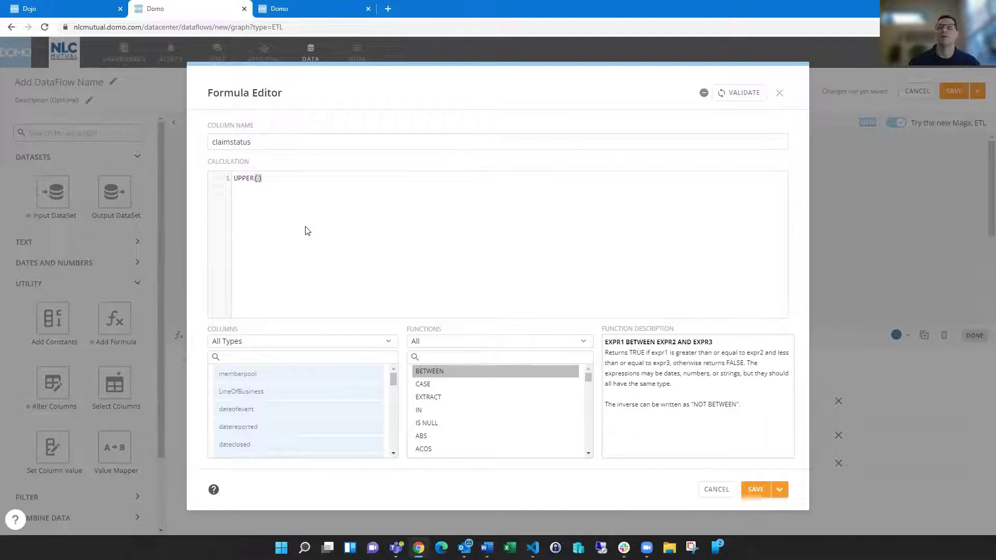
type("`cla")
key("Return")
left_click(734, 99)
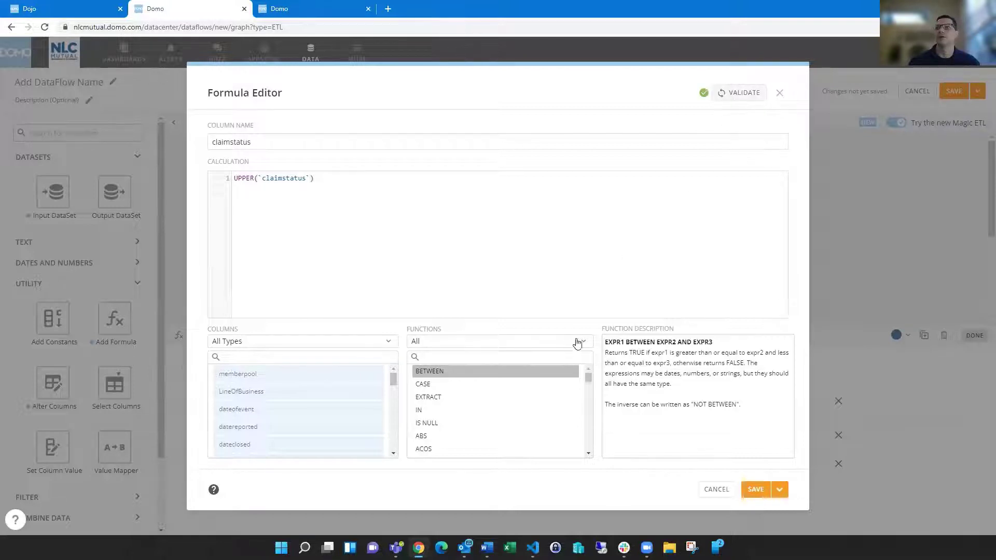
- Compare the UPPER and UCASE descriptions under String functions, then save and close the formula
left_click(584, 344)
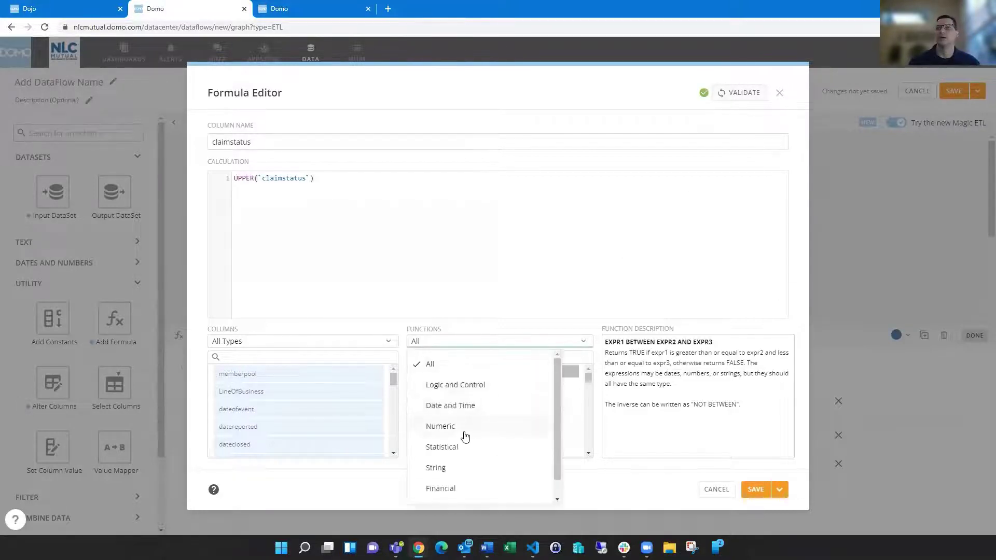
left_click(455, 467)
scroll(459, 436, "down", 3)
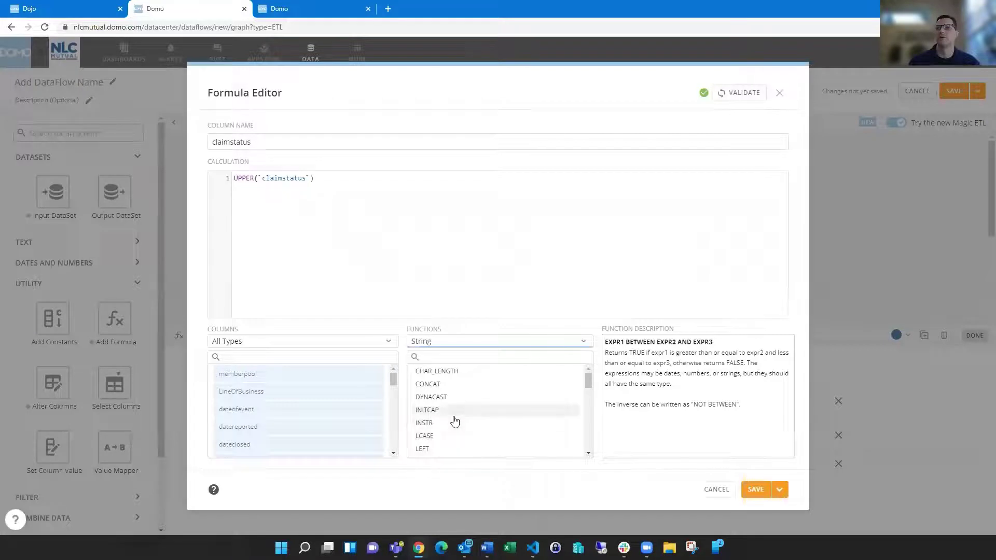
scroll(454, 421, "down", 4)
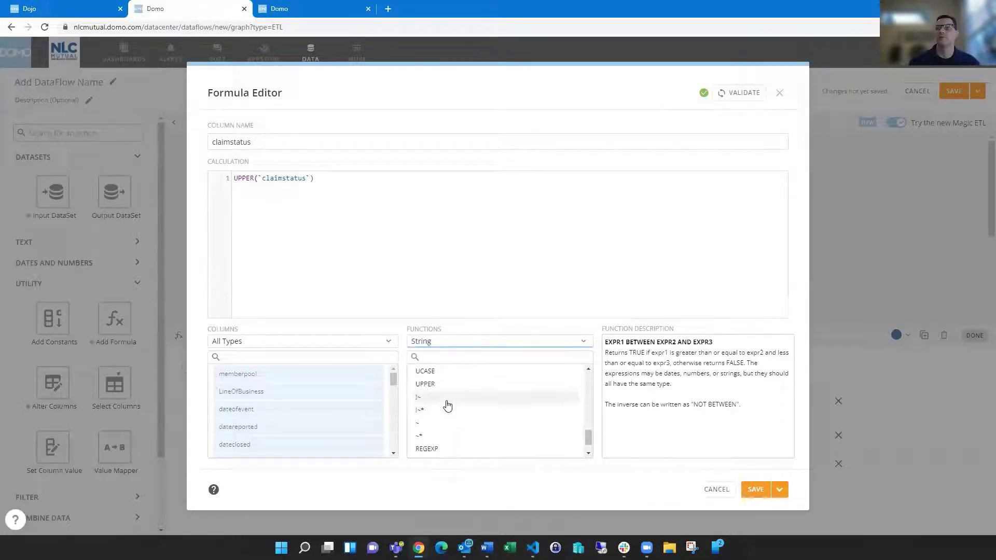
left_click(443, 388)
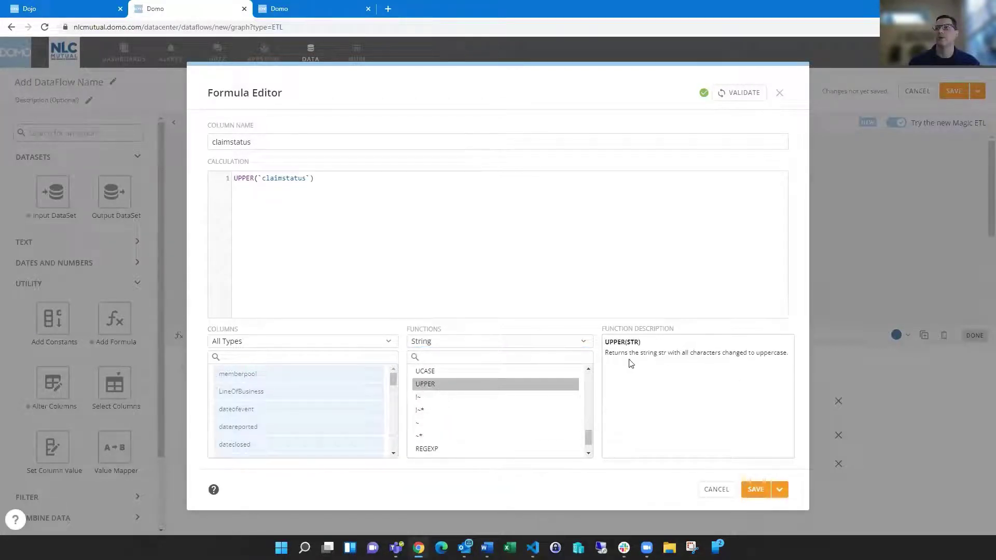
left_click(440, 373)
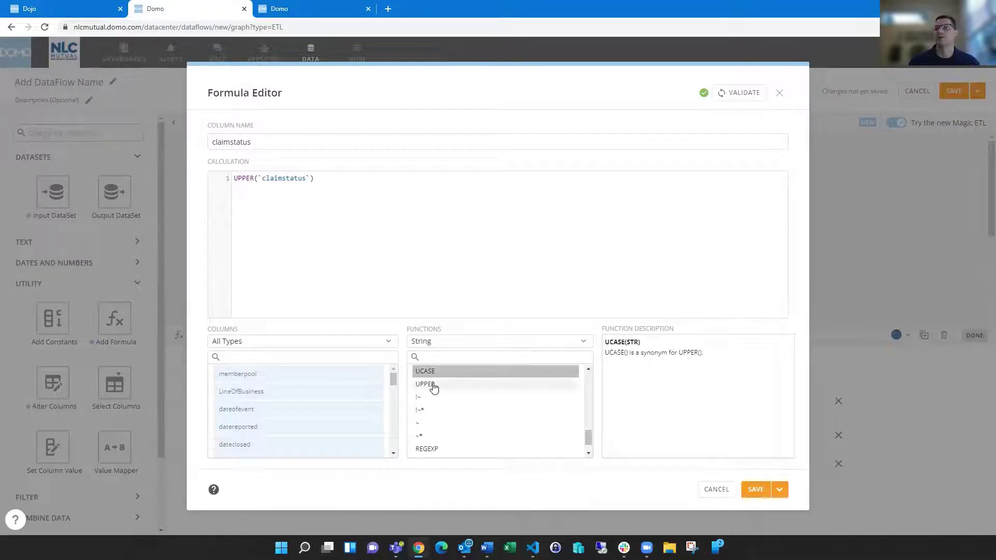
left_click(434, 387)
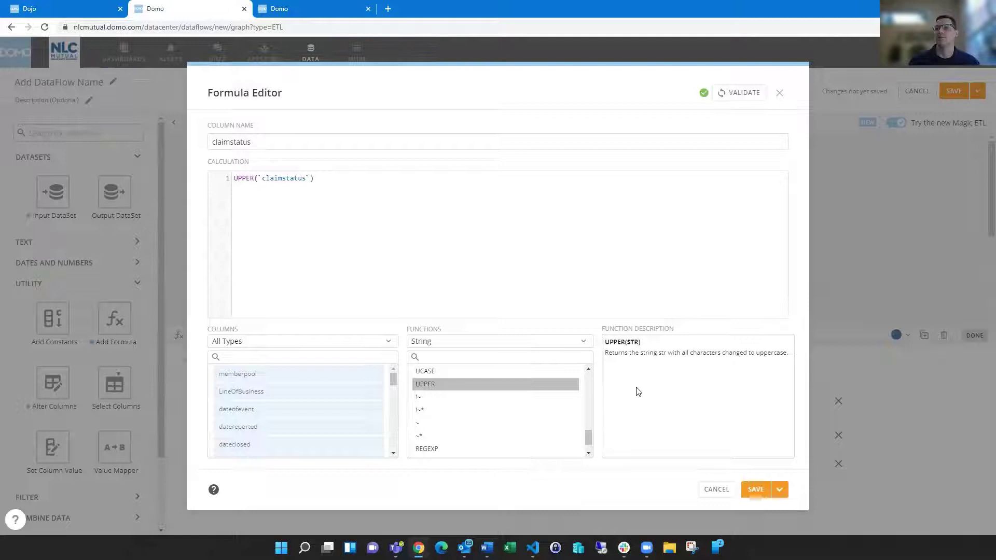
left_click(779, 490)
left_click(741, 512)
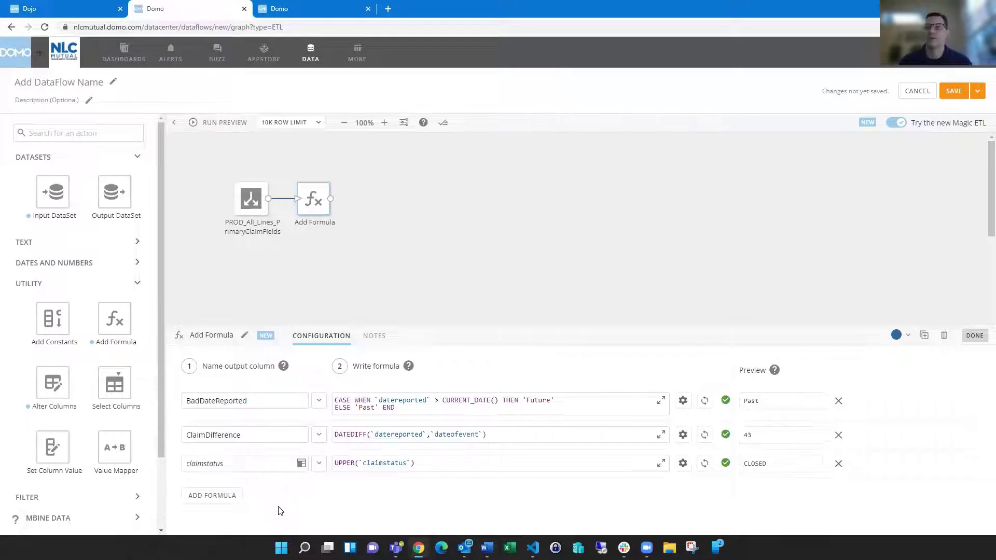
- Add a fourth formula row named Reserves and open its Formula Editor
left_click(232, 498)
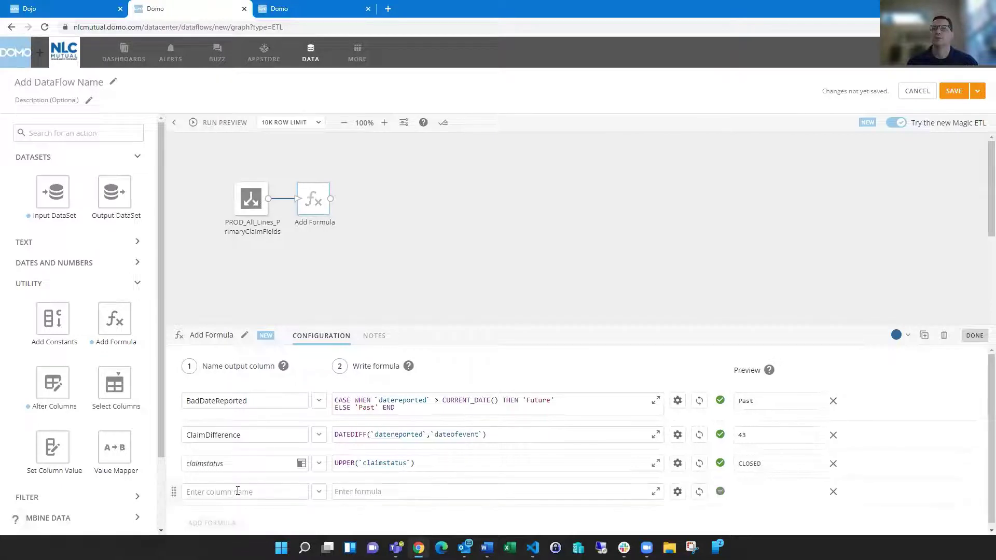
left_click(238, 491)
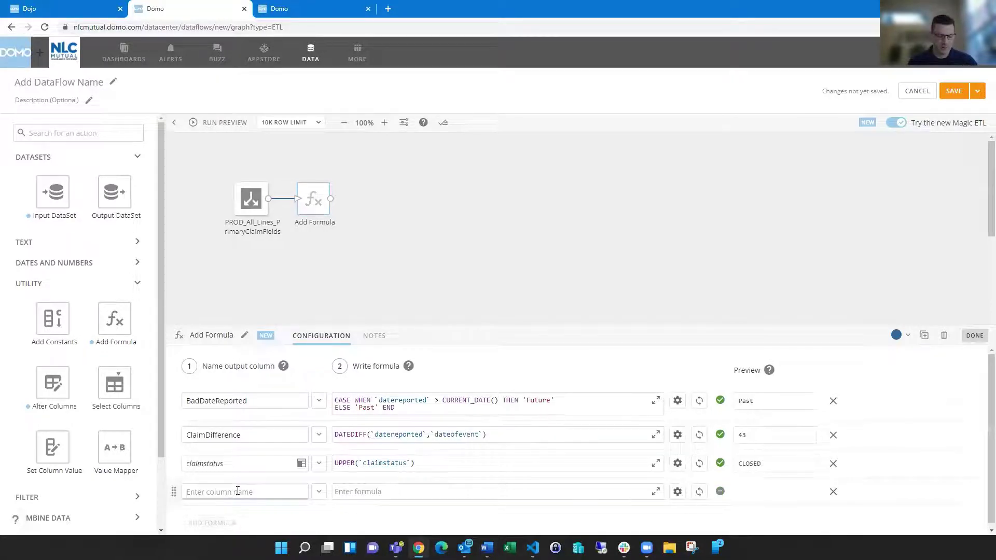
type("Reserves")
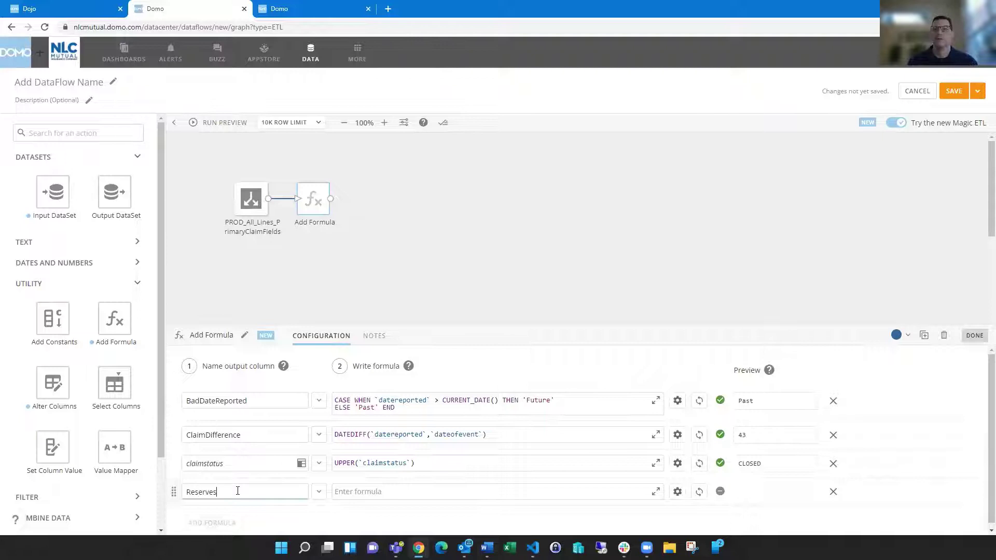
left_click(404, 493)
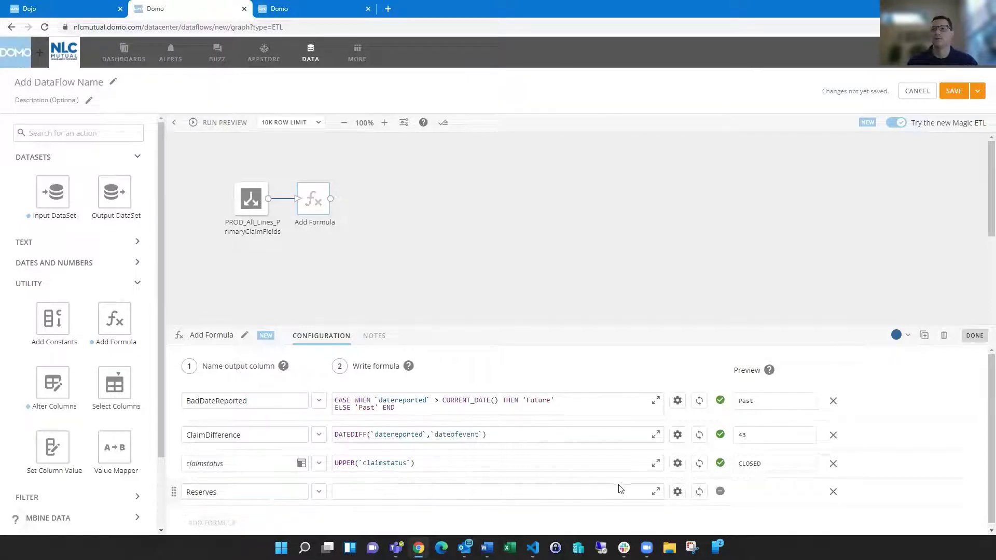
left_click(654, 491)
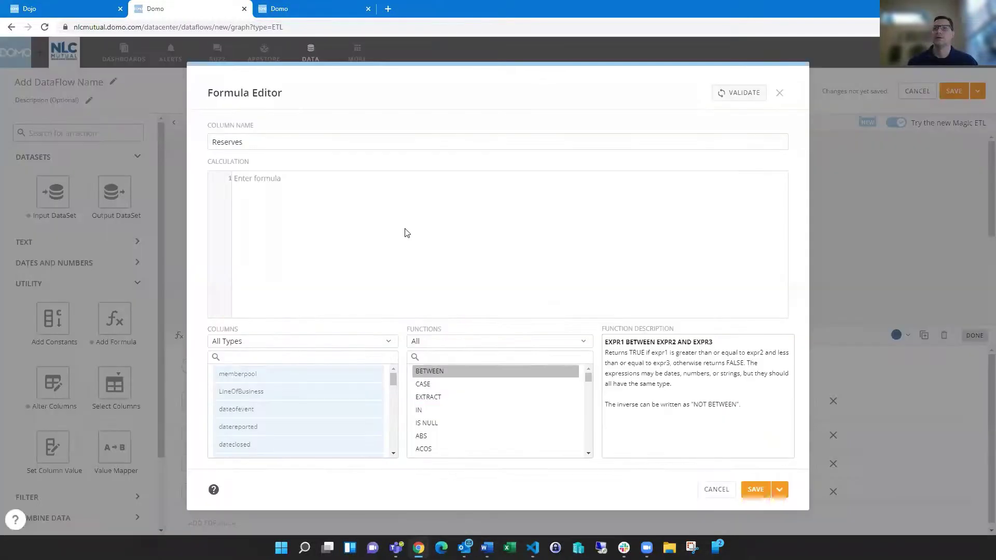
- Enter `totalreported` - `totalpaid` as the Reserves formula, validate it, and save
left_click(407, 233)
type("tot")
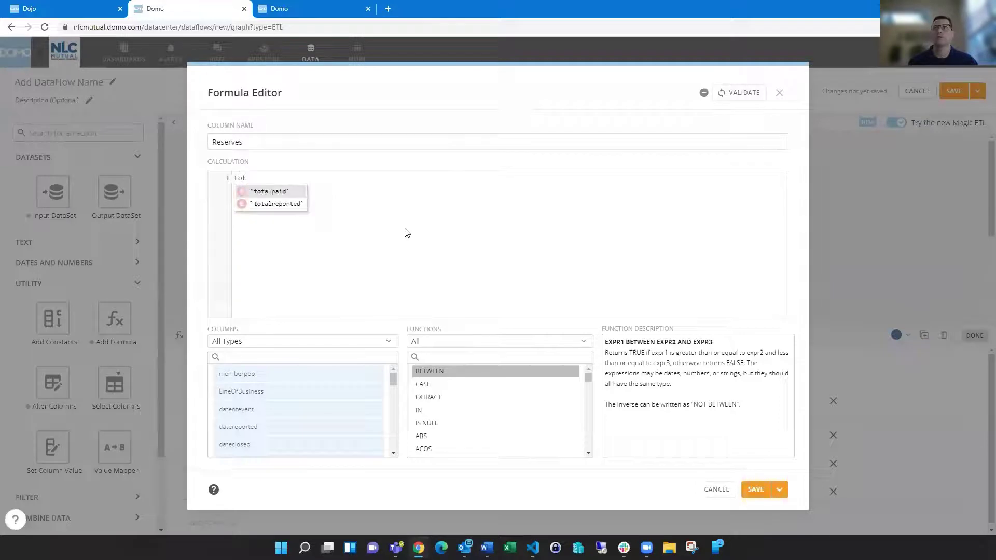
key("Down")
key("Return")
type("- `")
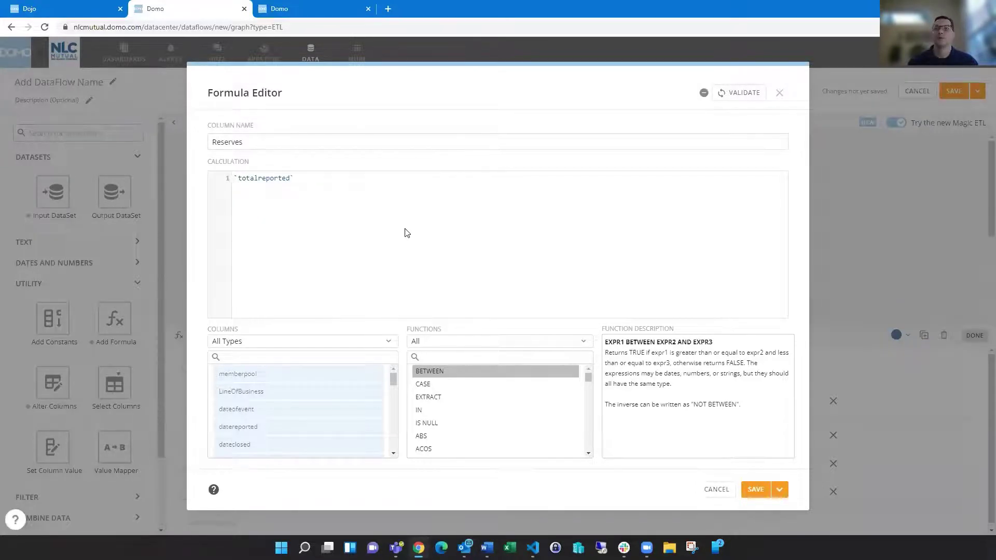
type("tot")
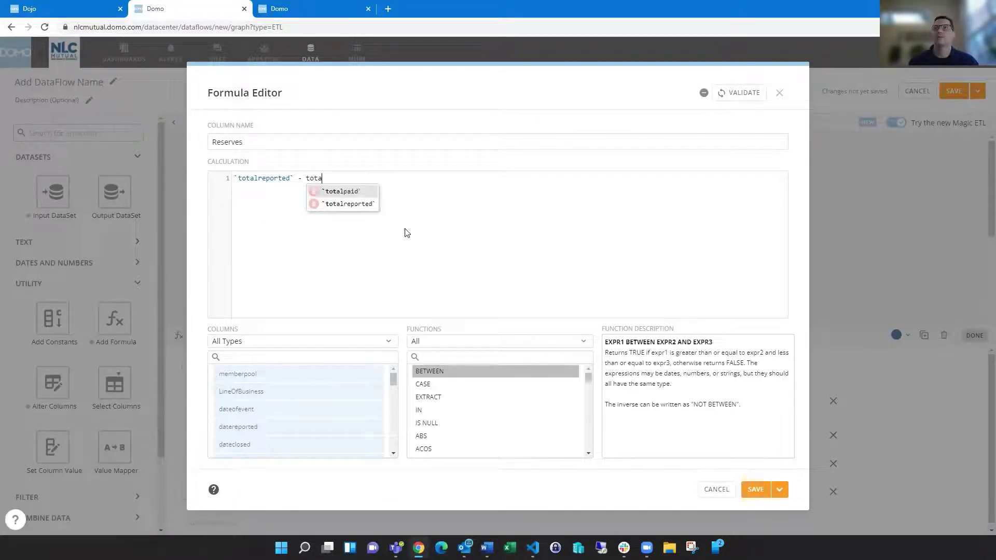
type("a")
key("Return")
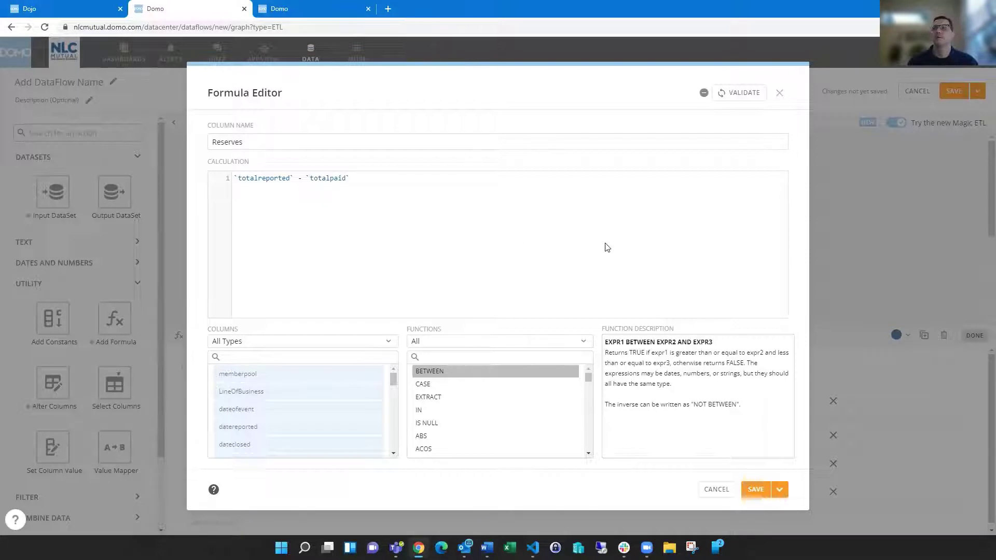
left_click(739, 95)
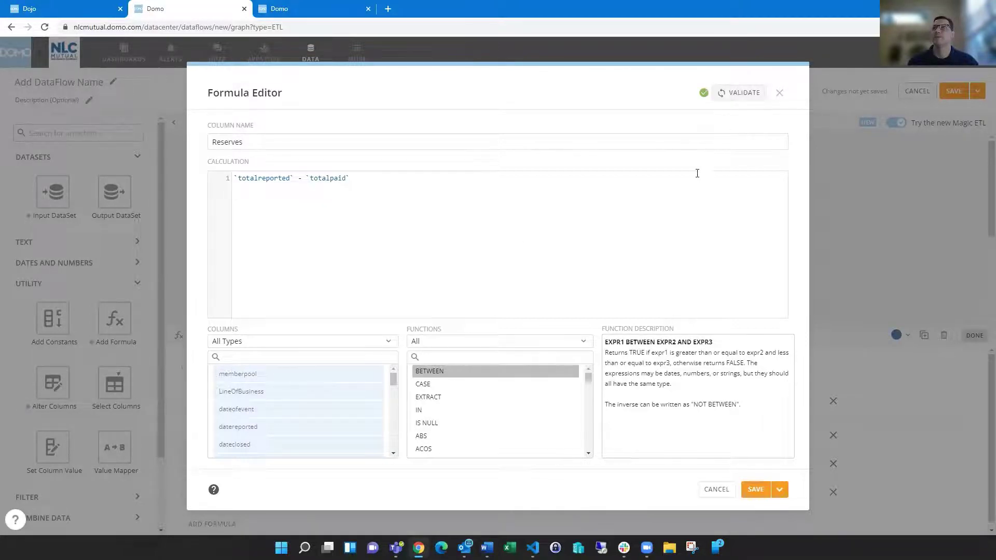
left_click(781, 492)
left_click(755, 514)
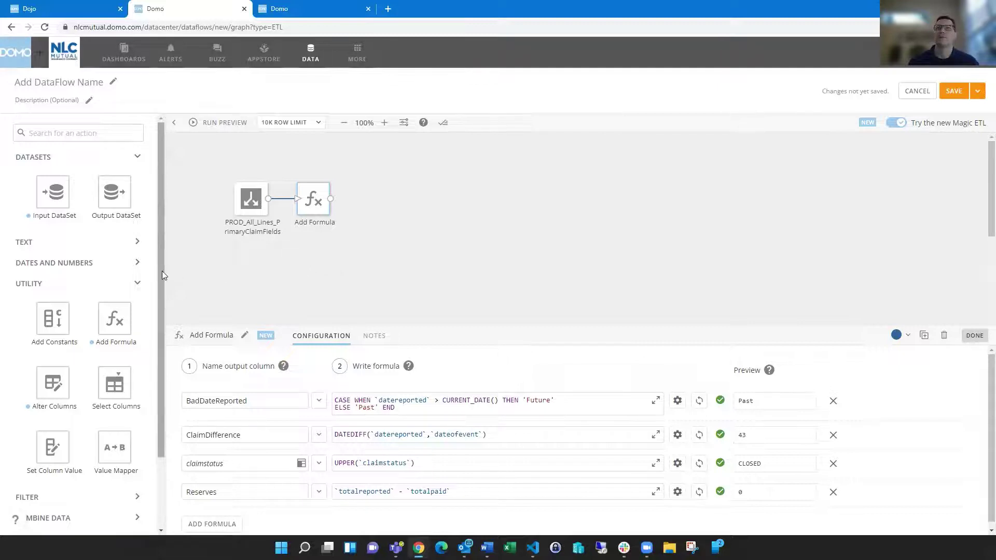
- Place a Filter Rows tile after Add Formula and add an empty formula rule
left_click_drag(162, 271, 153, 345)
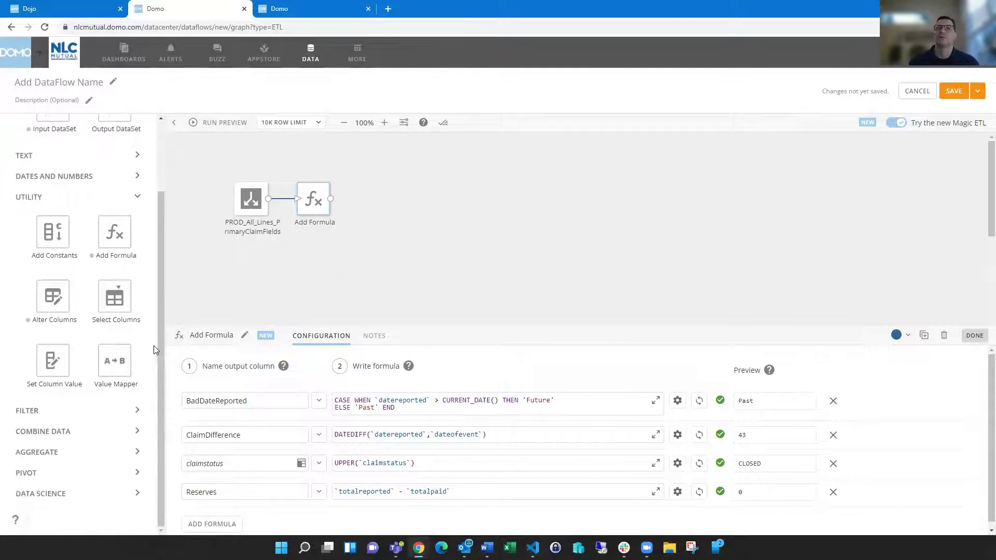
left_click(134, 411)
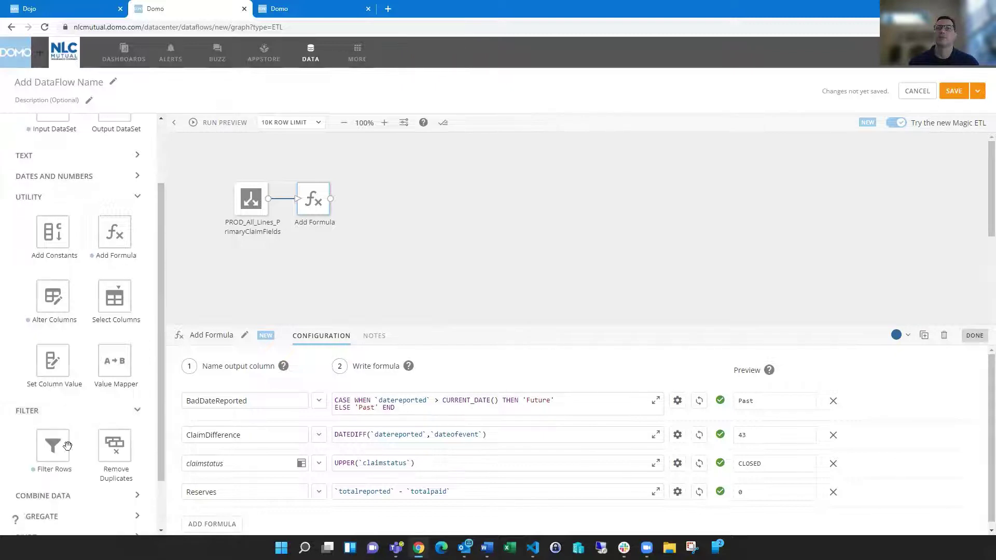
left_click_drag(67, 446, 360, 198)
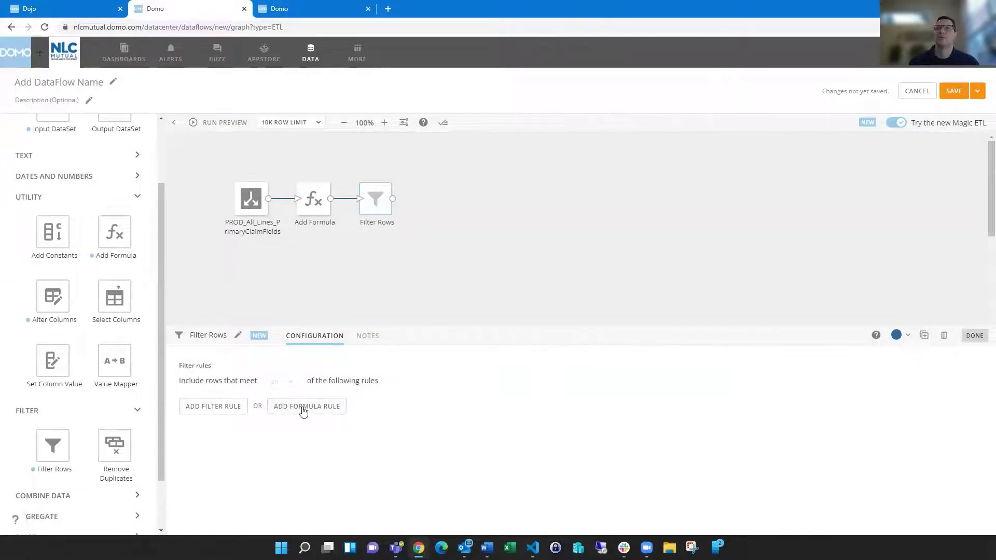
left_click(312, 208)
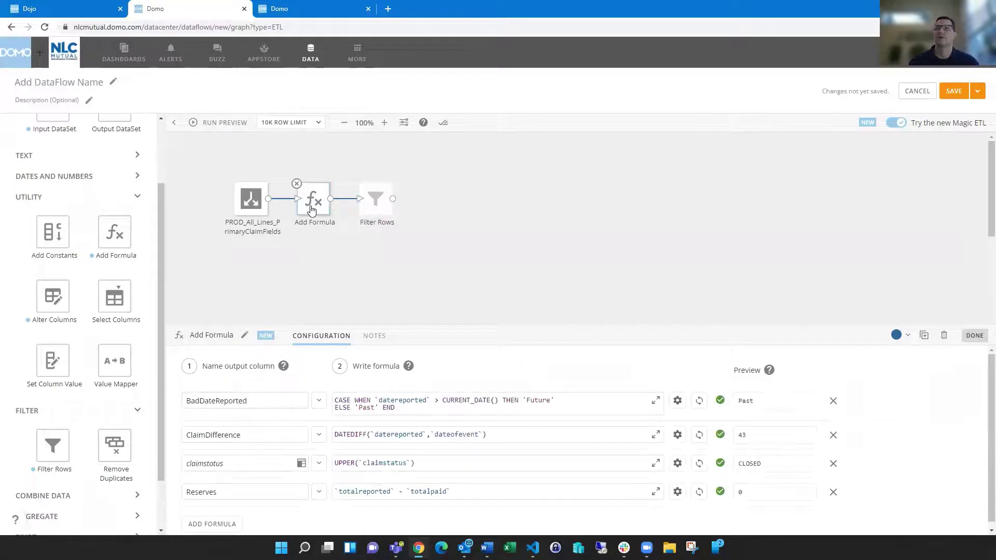
left_click(374, 205)
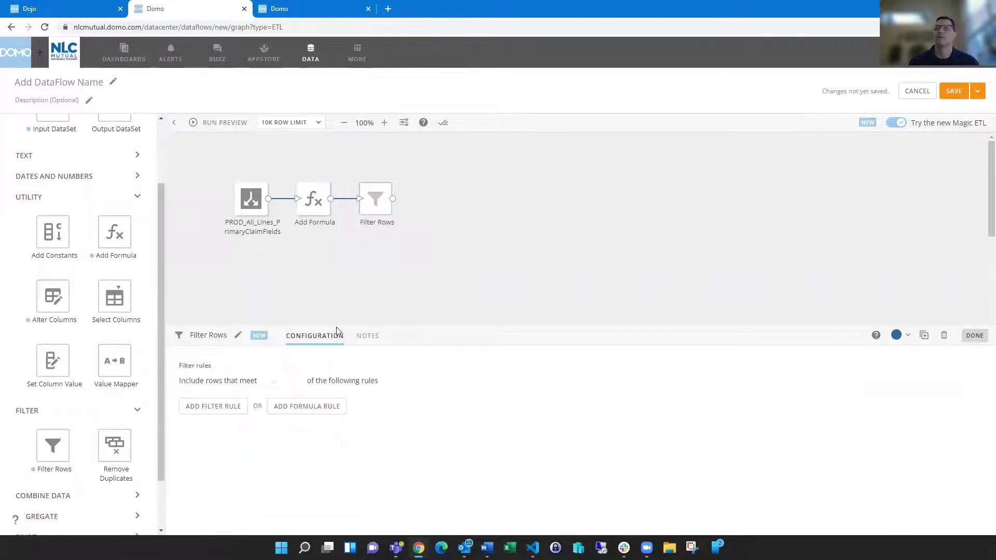
left_click(306, 407)
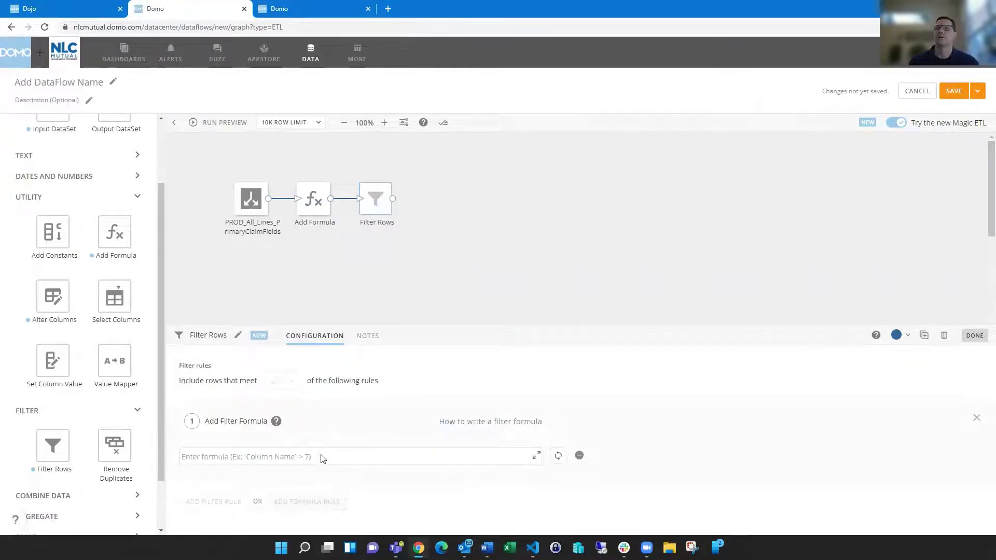
- Enter the filter formula `datereported` <= CURRENT_DATE(), validate it, and save
left_click(537, 458)
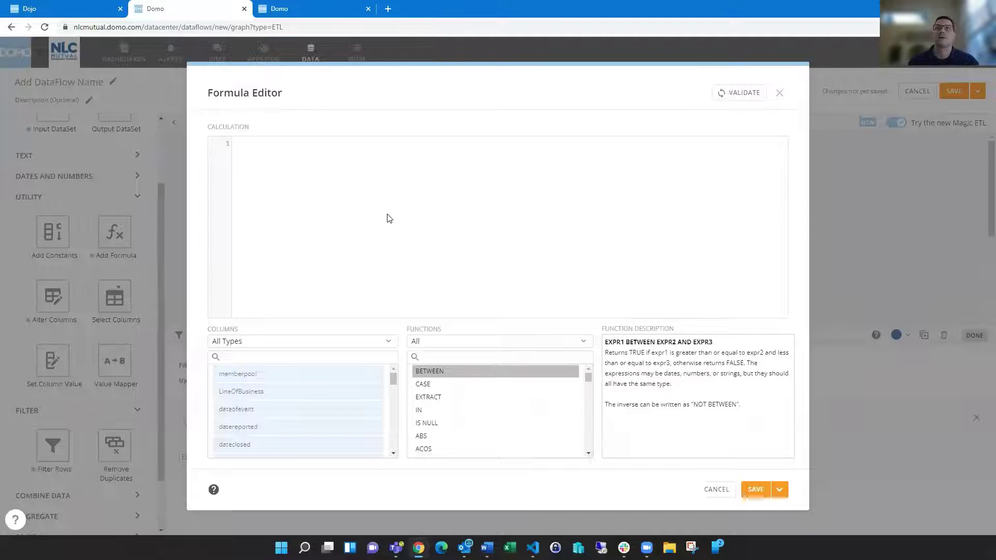
type("`datereported` ")
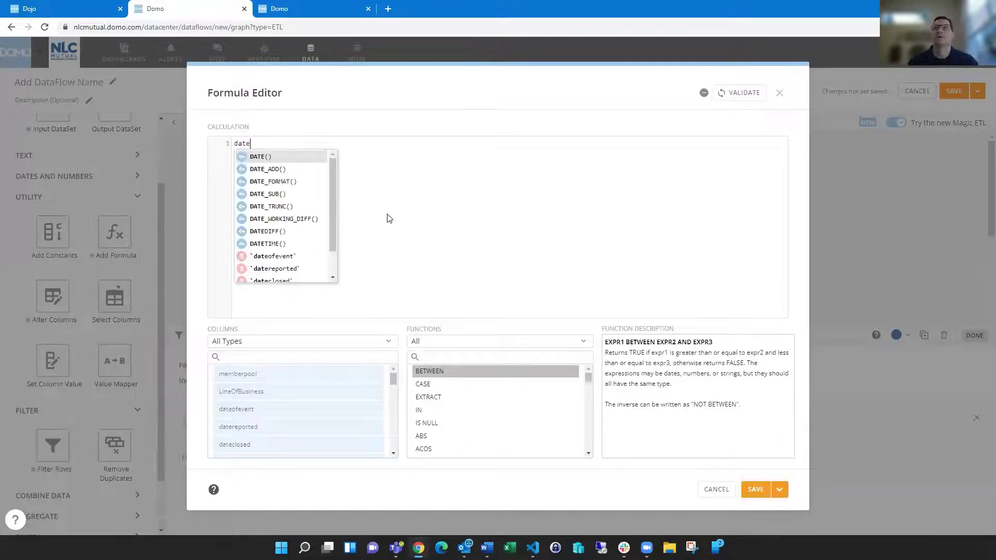
type("< ")
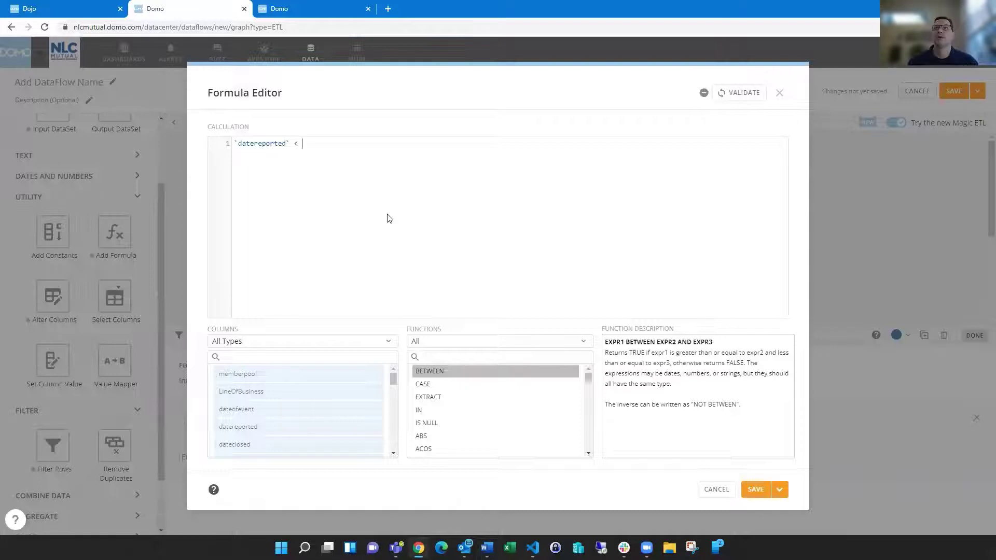
type("cur")
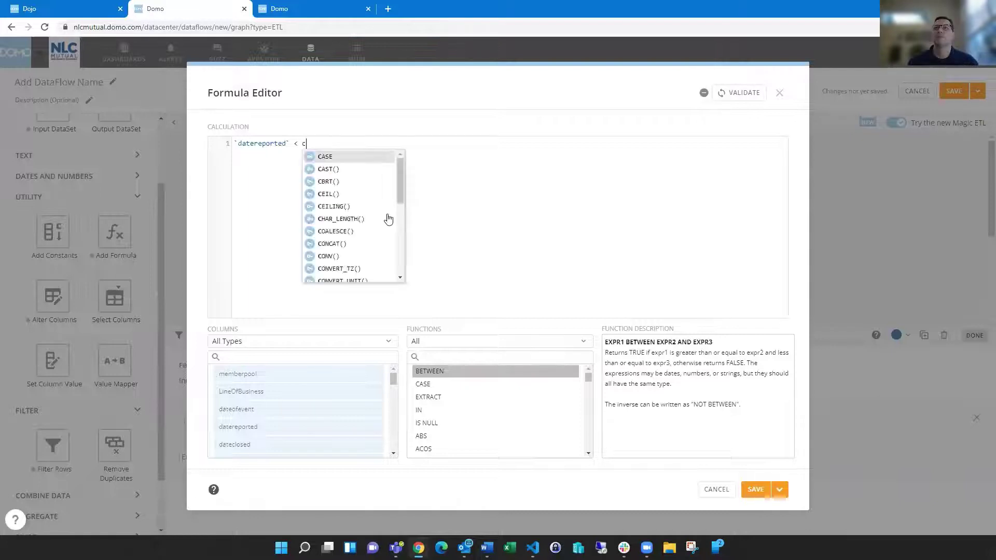
key("Down")
key("Down")
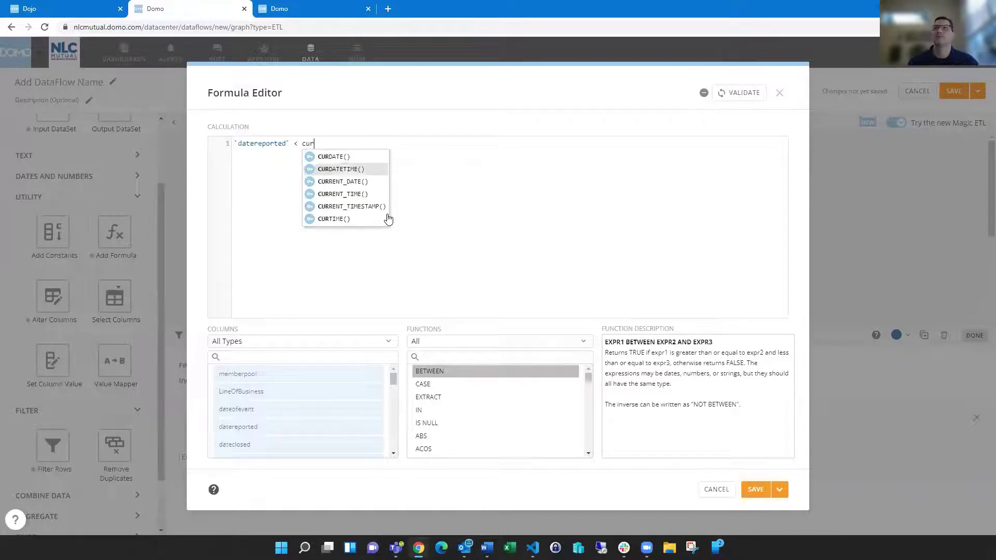
key("Return")
key("Left")
key("Left")
key("Left")
key("Left")
key("Left")
key("Left")
key("Left")
key("Left")
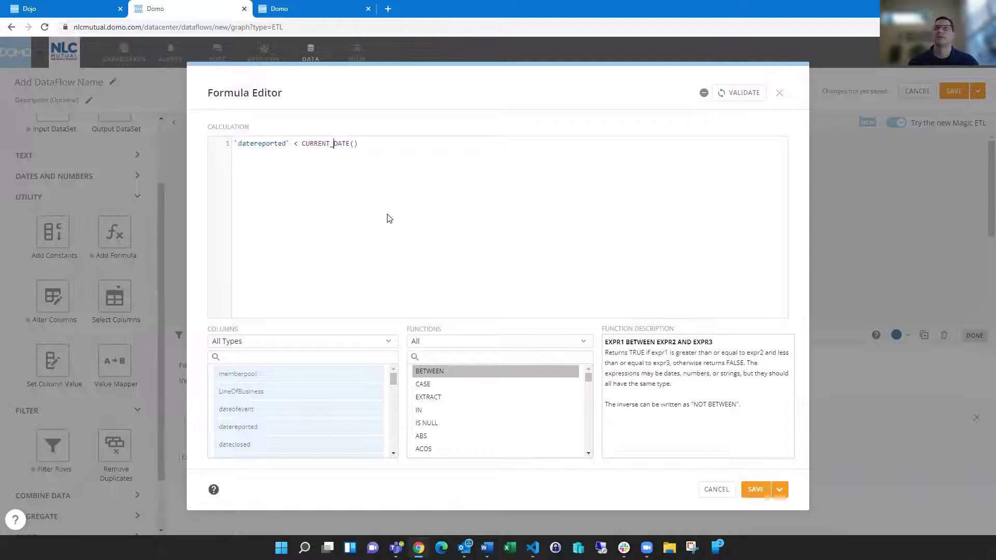
type("=")
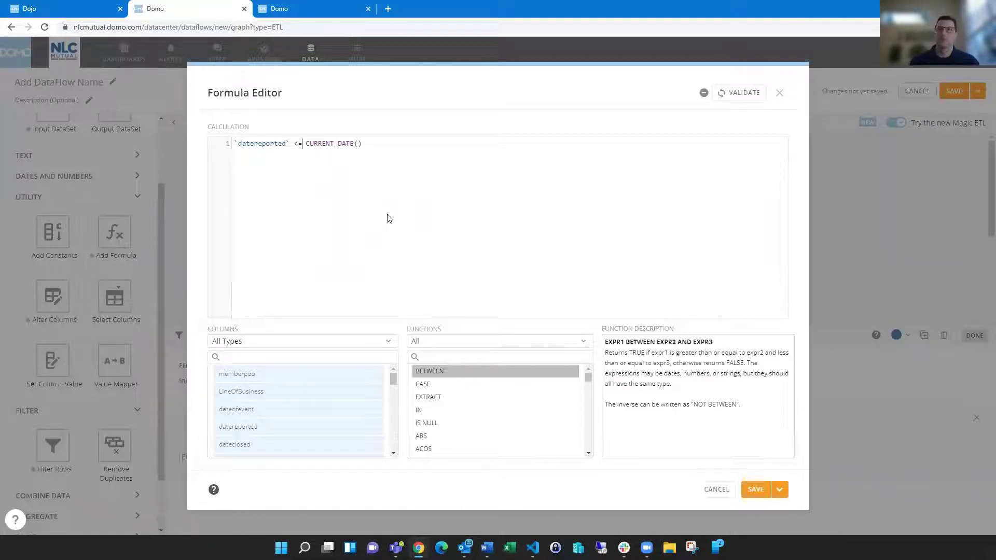
left_click(745, 98)
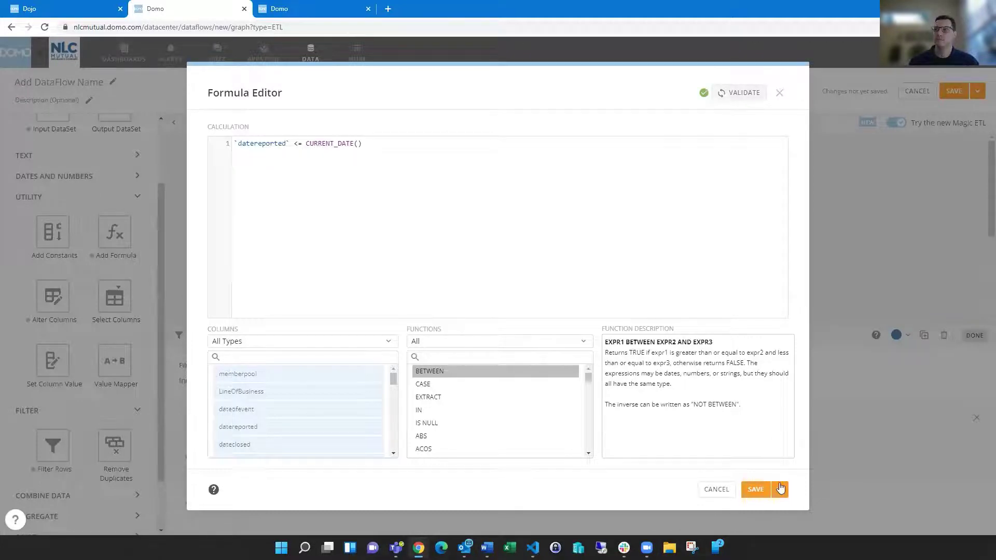
left_click(780, 489)
left_click(745, 516)
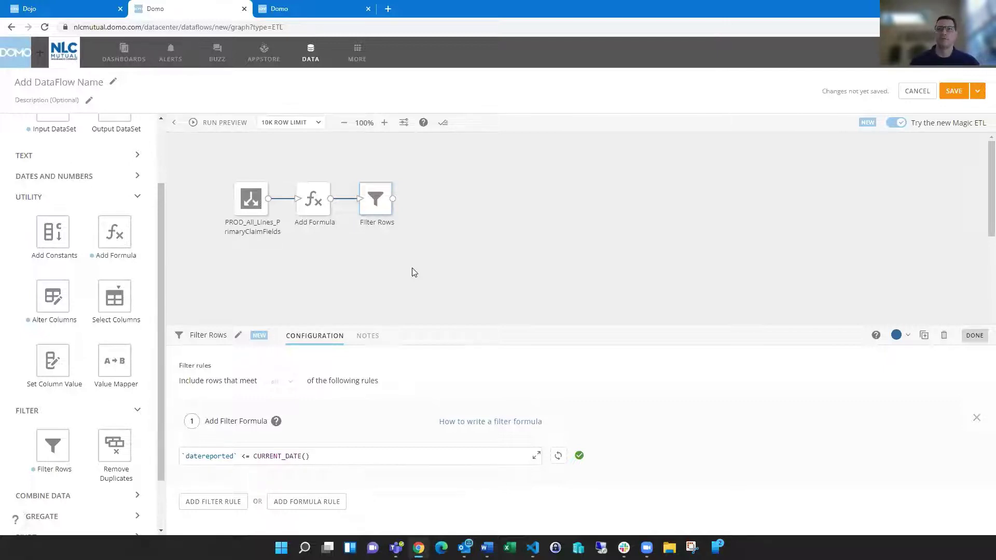
- Add an AGGREGATE Group By step after Filter Rows, then delete it again
scroll(130, 436, "down", 2)
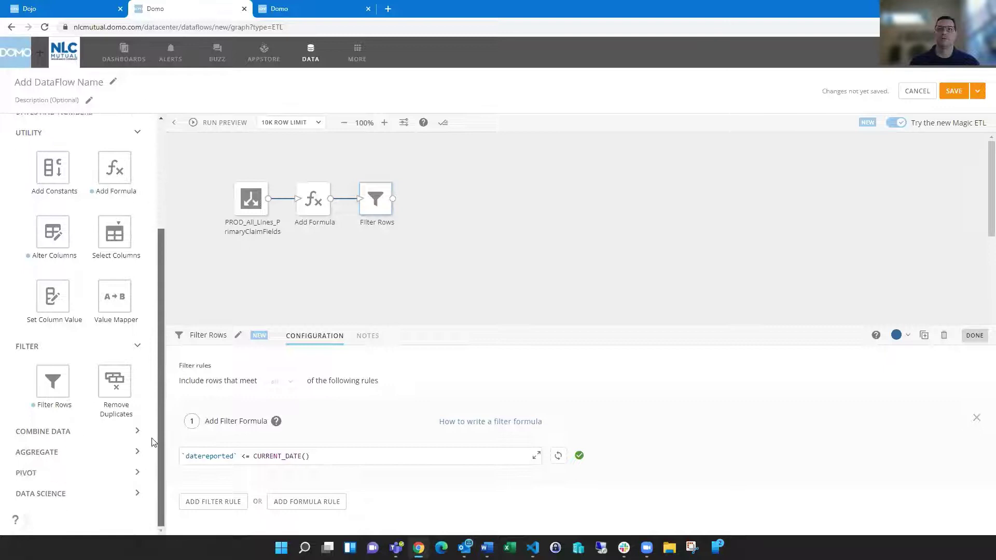
left_click(129, 439)
left_click(136, 434)
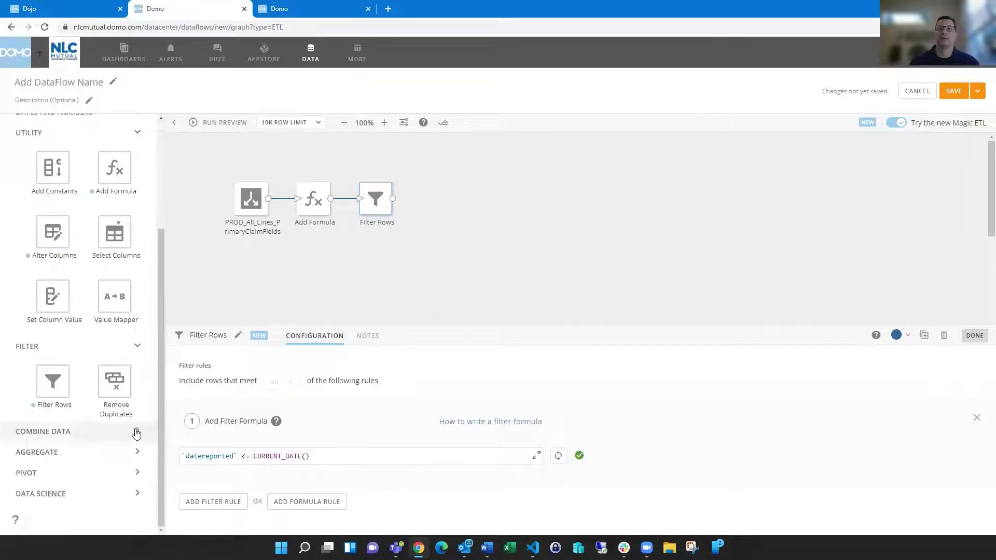
left_click(140, 457)
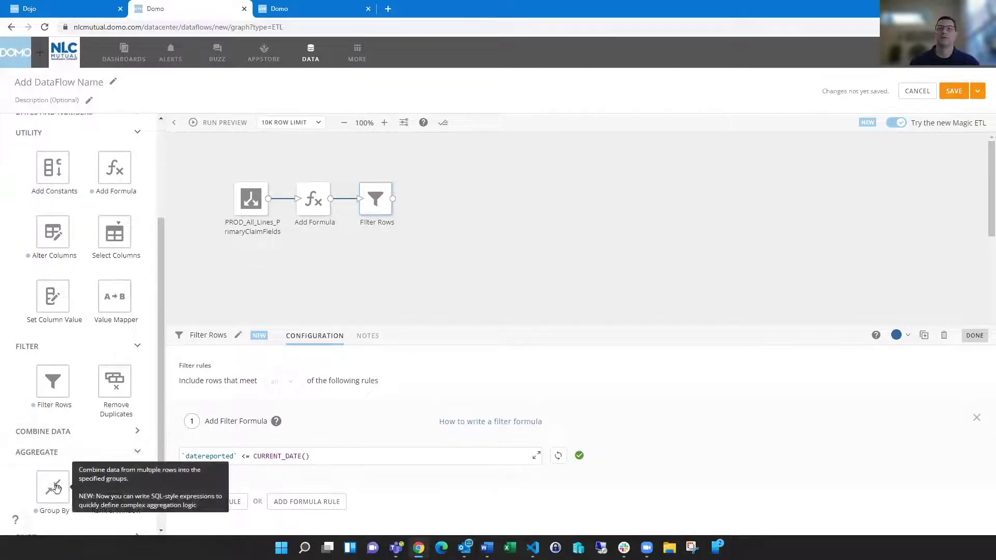
left_click_drag(56, 488, 430, 203)
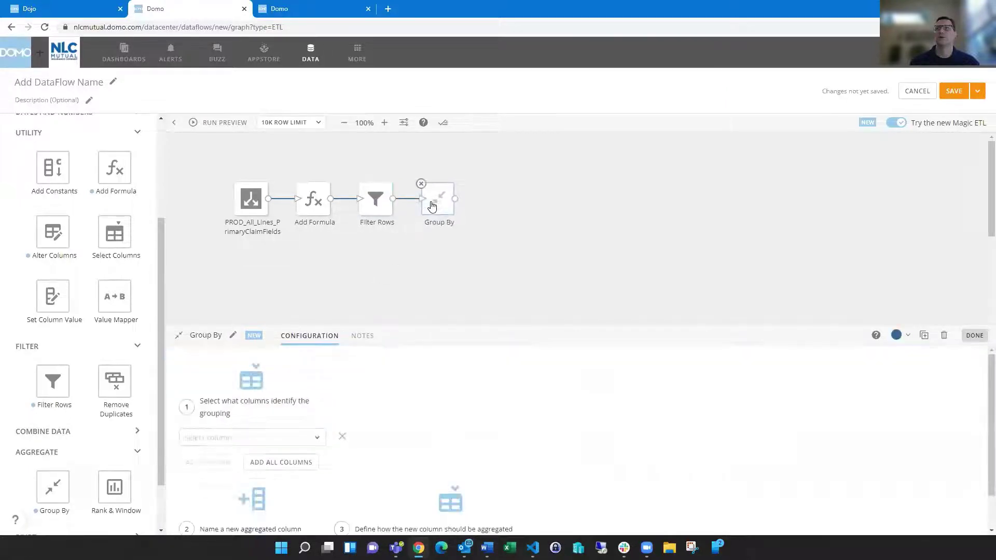
scroll(371, 429, "down", 1)
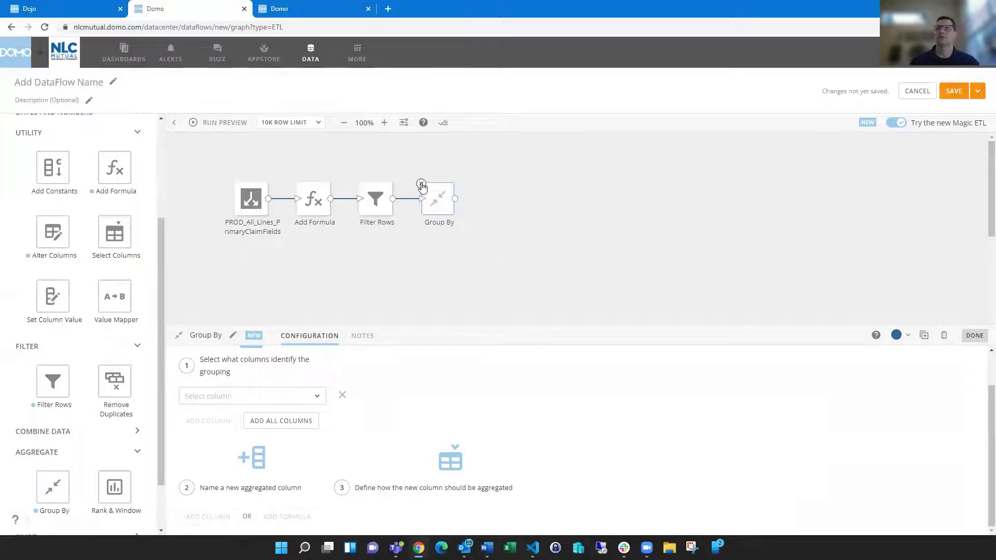
left_click(422, 185)
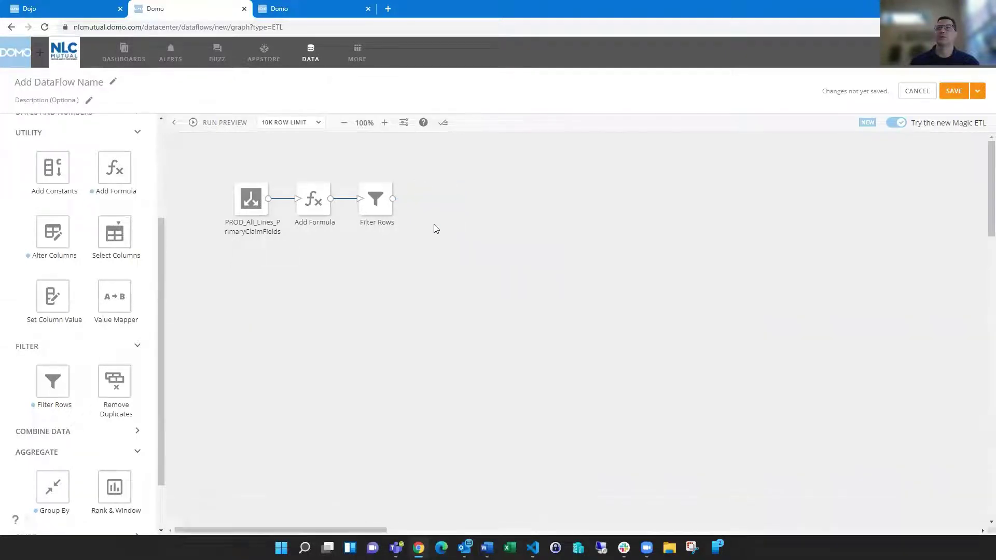
- Review the Filter Rows and Add Formula settings, then switch to the Claims by Duration on Job heat map
left_click(377, 203)
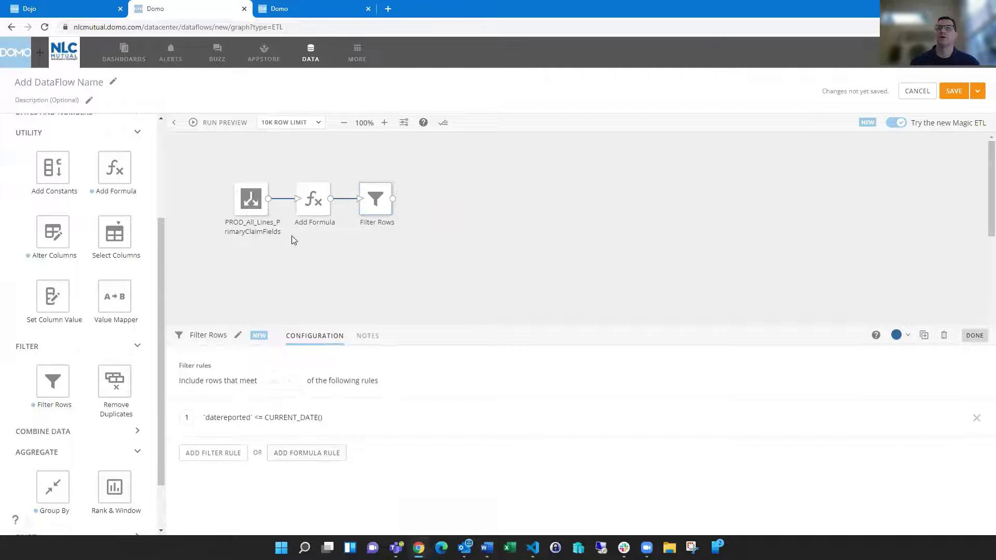
left_click(311, 216)
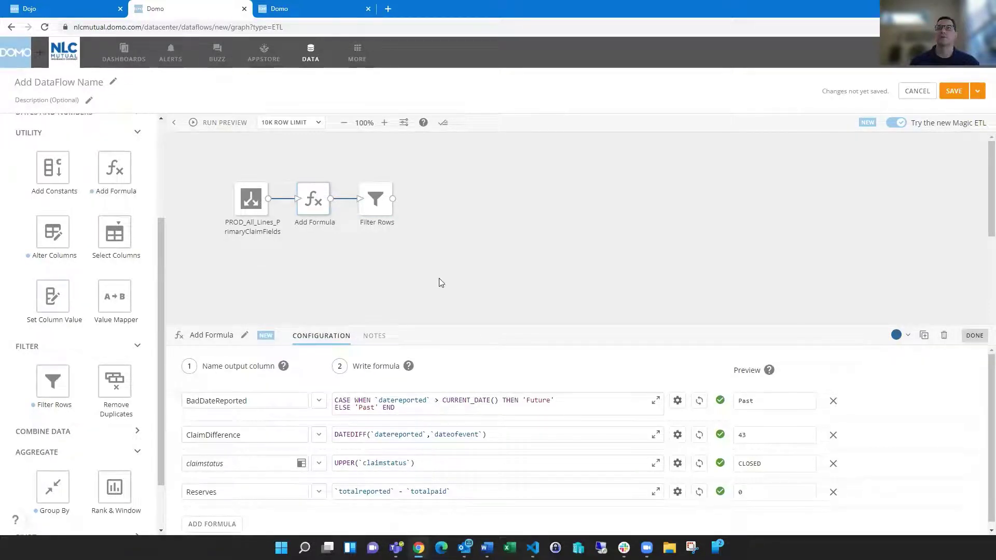
left_click(293, 12)
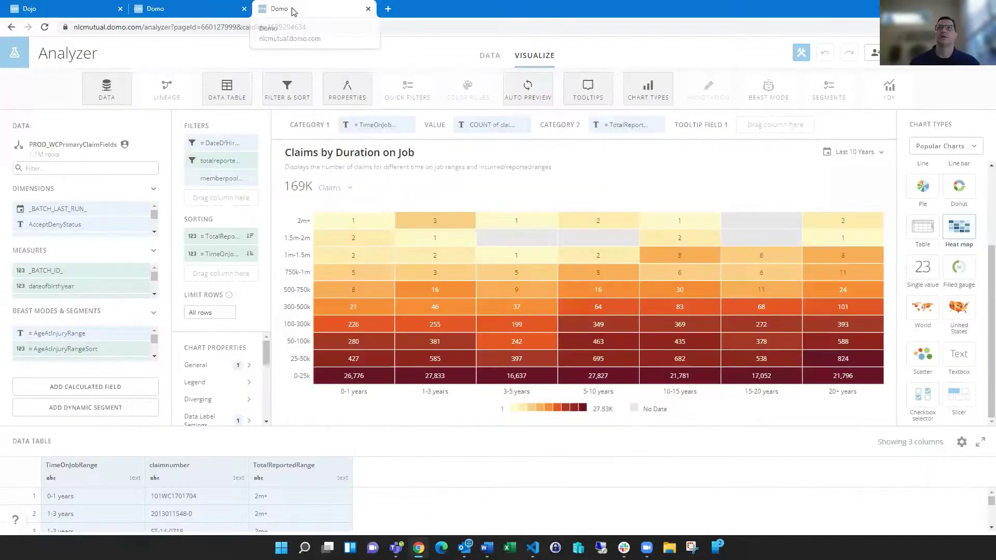
- Begin a new calculated field with ADD CALCULATED FIELD in the data panel
left_click(58, 390)
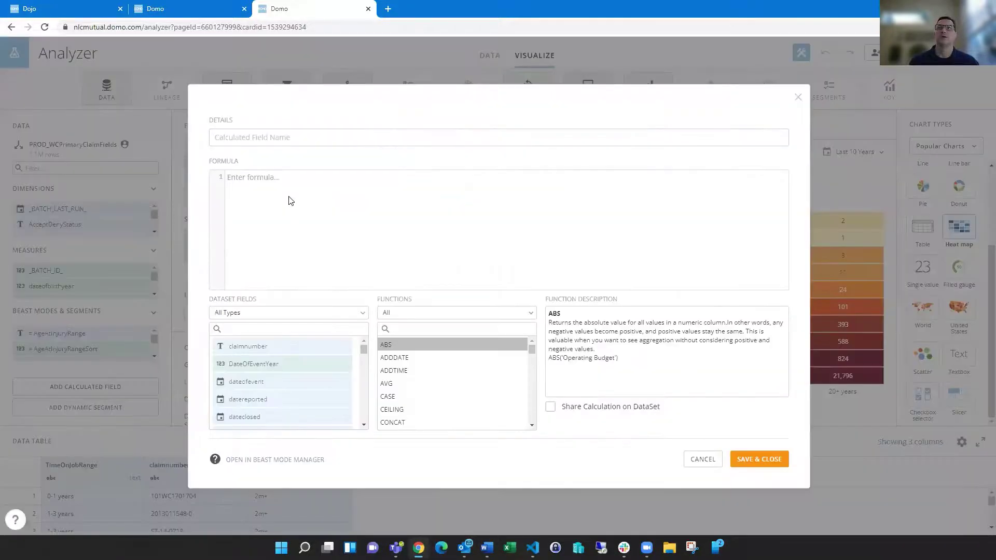
- Insert the claimnumber field into the formula, remove it, and browse the function categories
left_click(295, 197)
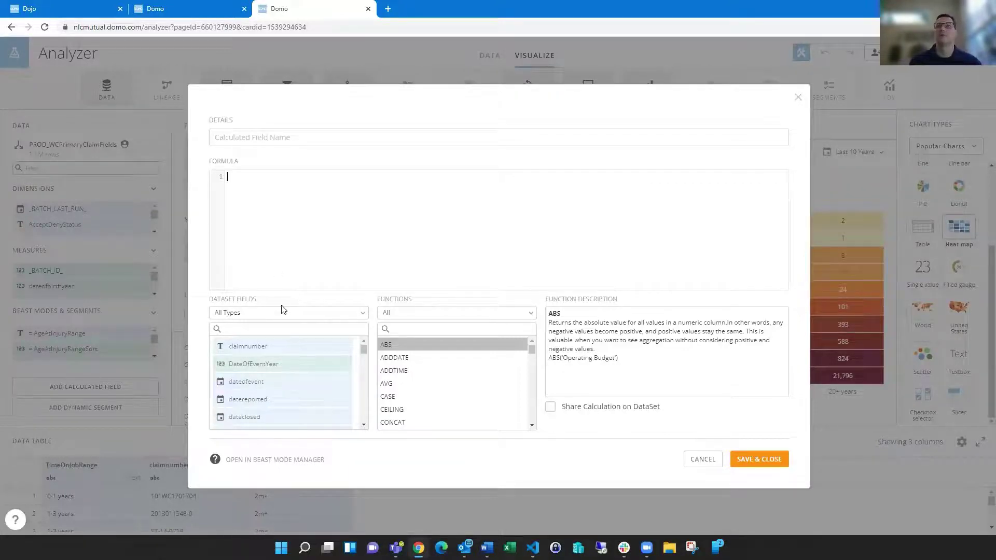
left_click(262, 349)
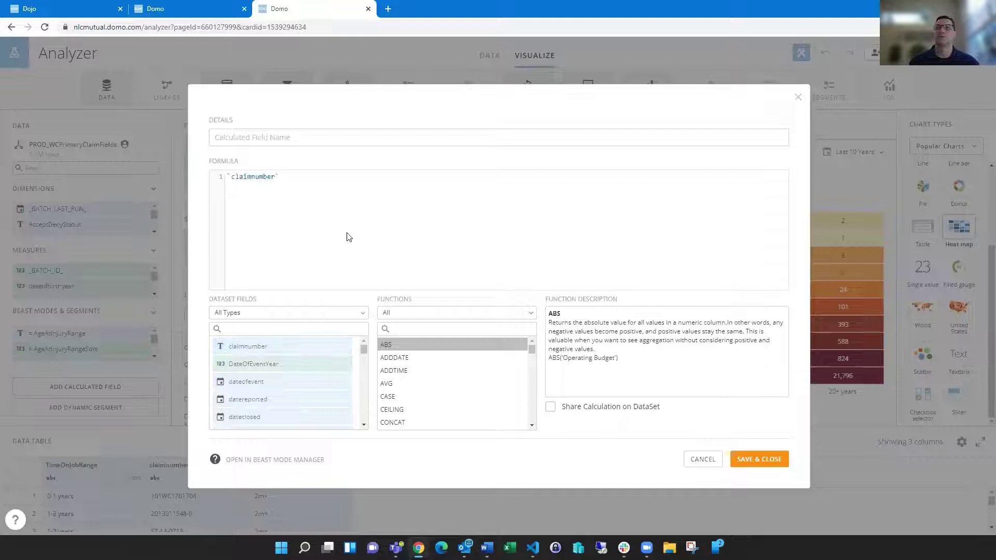
key("BackSpace")
key("BackSpace")
key("BackSpace")
key("BackSpace")
key("BackSpace")
key("BackSpace")
key("BackSpace")
key("BackSpace")
key("BackSpace")
key("BackSpace")
key("BackSpace")
key("BackSpace")
left_click(534, 316)
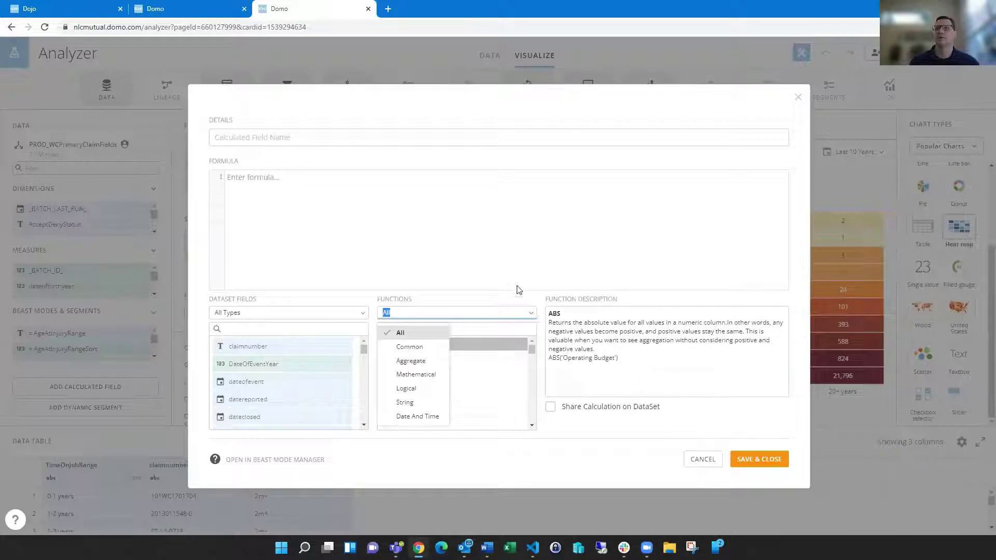
left_click(507, 269)
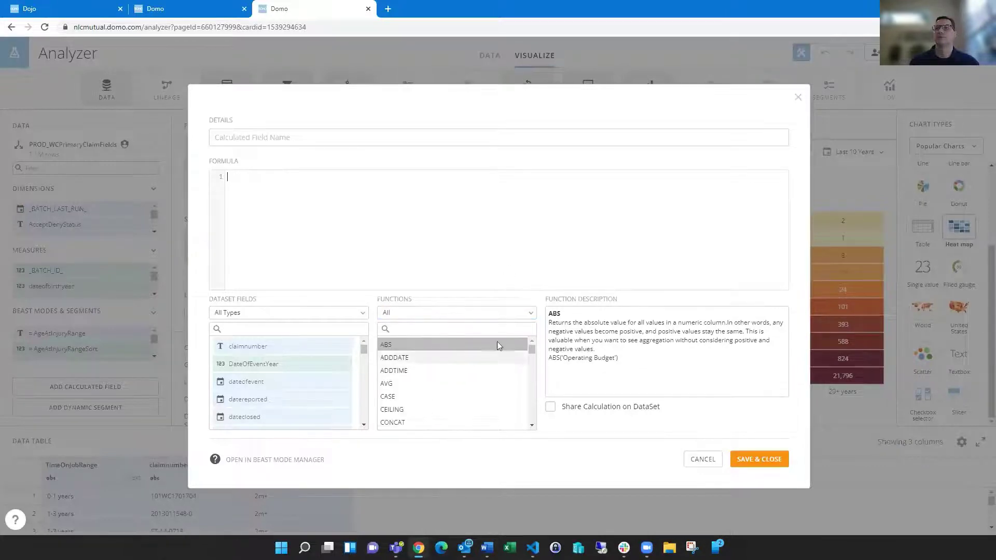
scroll(432, 397, "down", 8)
scroll(432, 397, "down", 12)
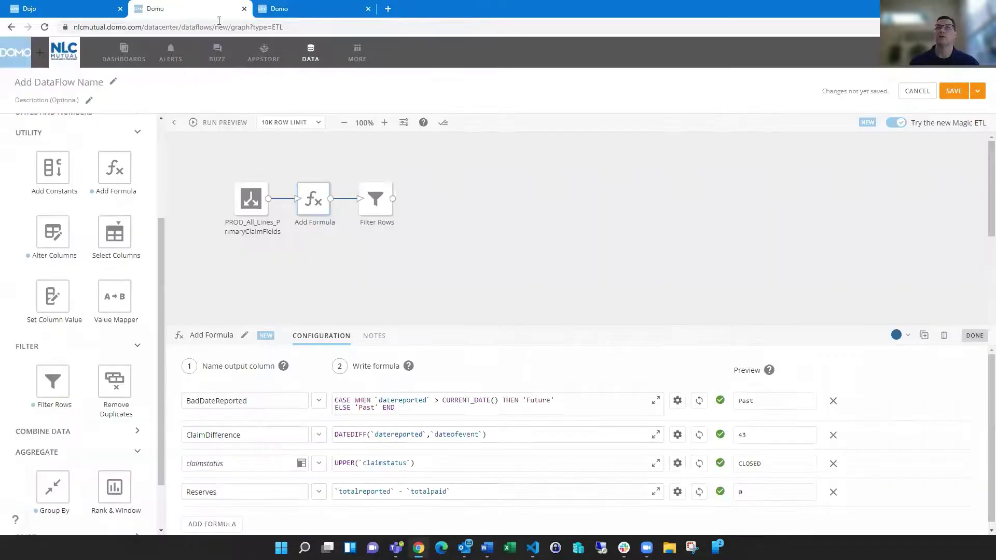
- Glance at the Magic ETL dataflow, return to the formula editor, and type then erase UCASE
left_click(192, 6)
left_click(314, 16)
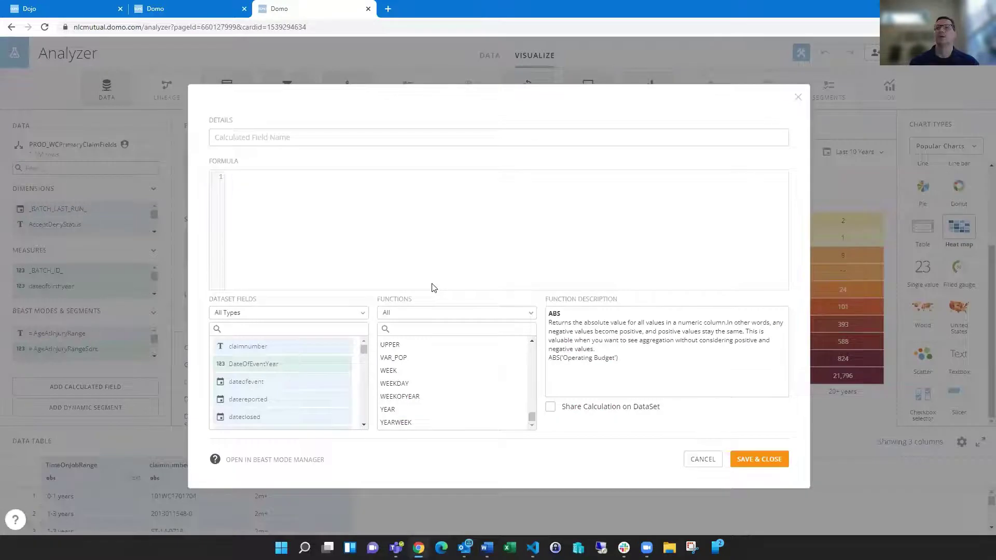
left_click(532, 342)
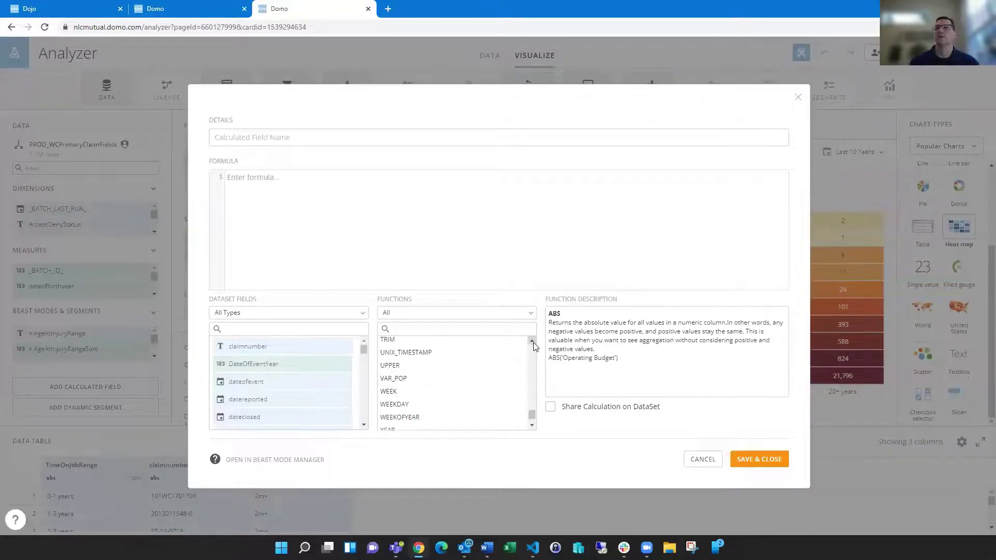
left_click(274, 190)
type("UCASE")
key("BackSpace")
key("BackSpace")
key("BackSpace")
key("BackSpace")
key("BackSpace")
key("BackSpace")
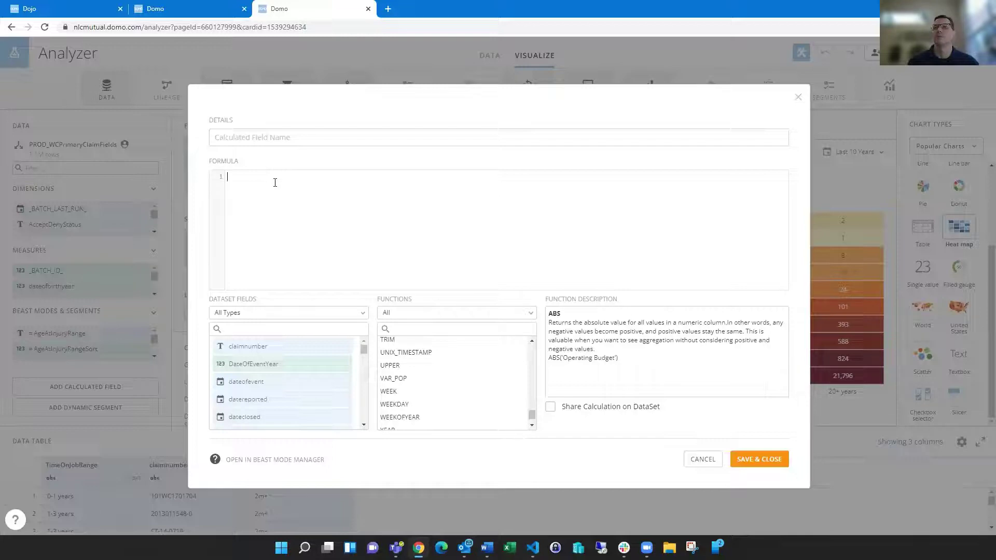
- Cancel the blank calculated field and scroll the Beast Modes & Segments list to TimeOnJobRange
left_click(701, 459)
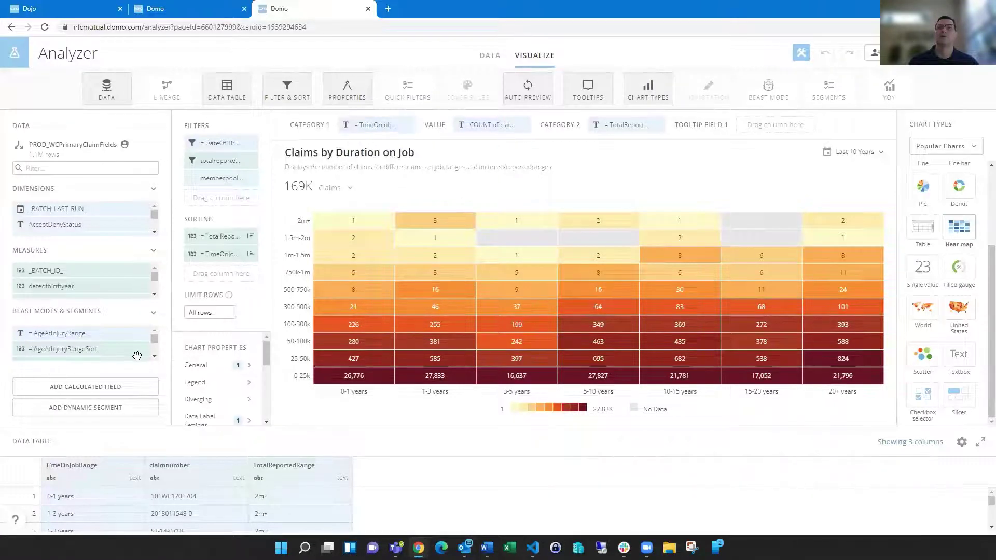
scroll(154, 357, "down", 5)
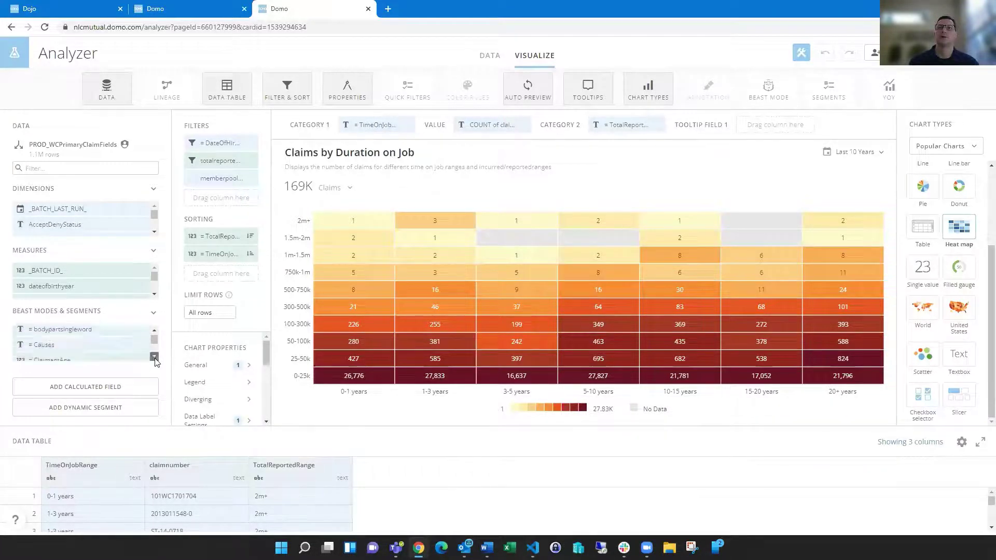
scroll(155, 357, "down", 5)
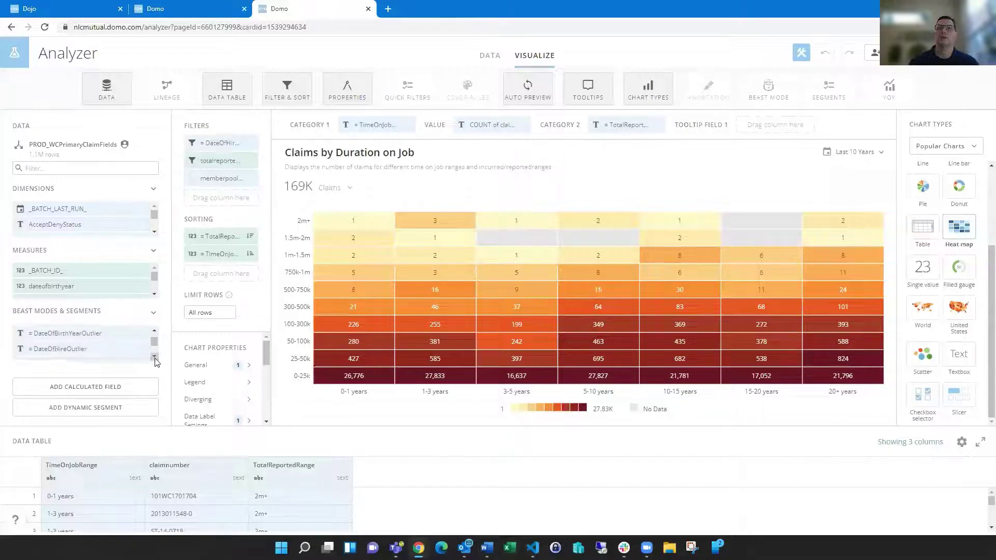
scroll(155, 357, "down", 5)
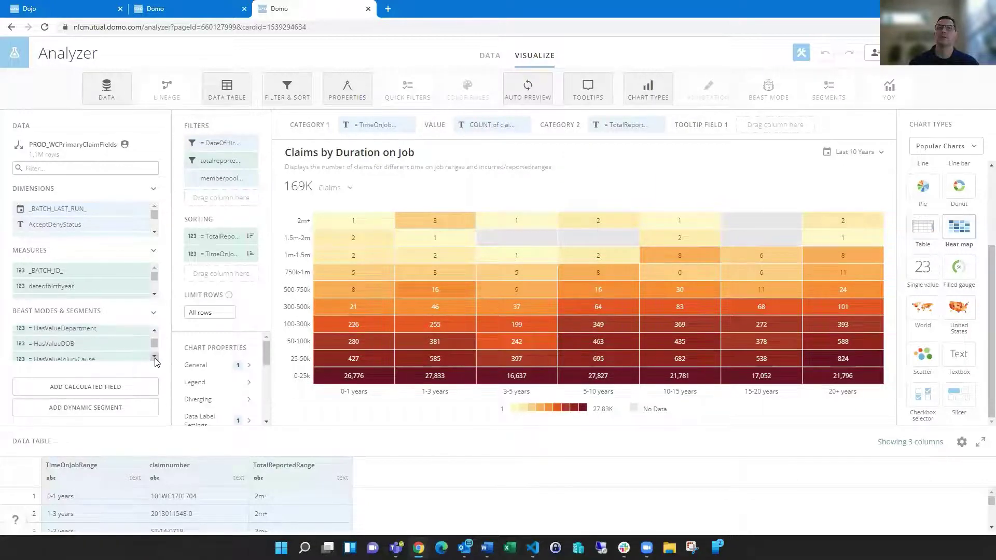
scroll(155, 357, "down", 5)
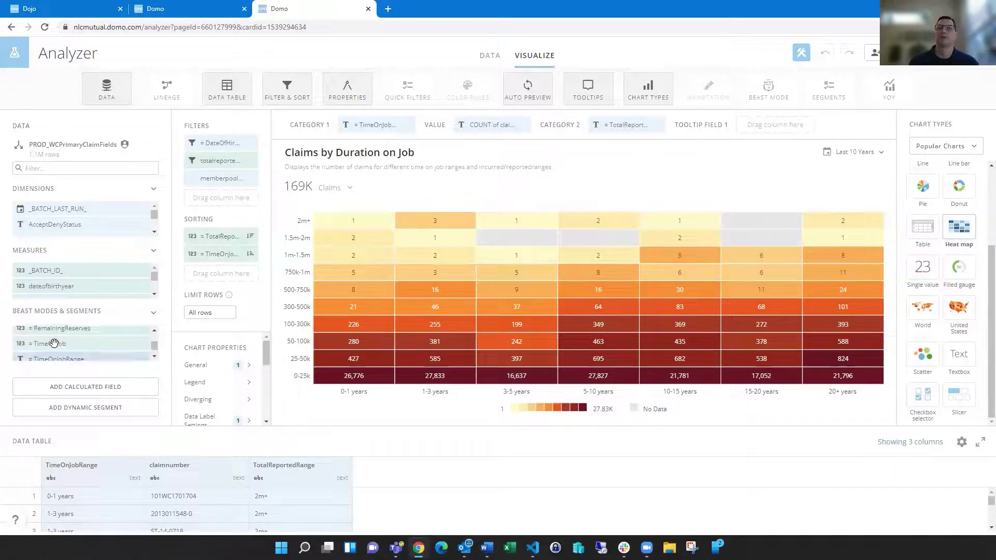
scroll(155, 357, "down", 1)
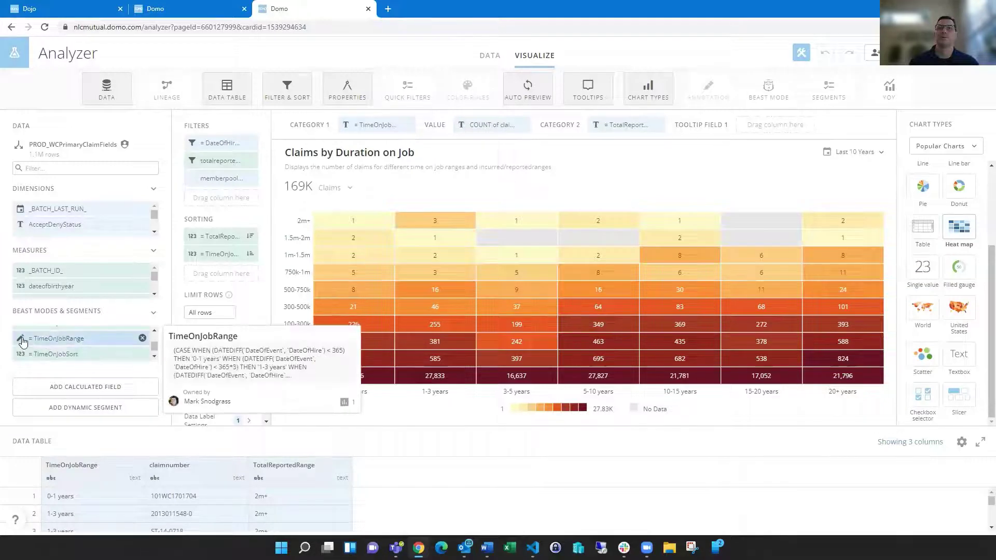
left_click(20, 338)
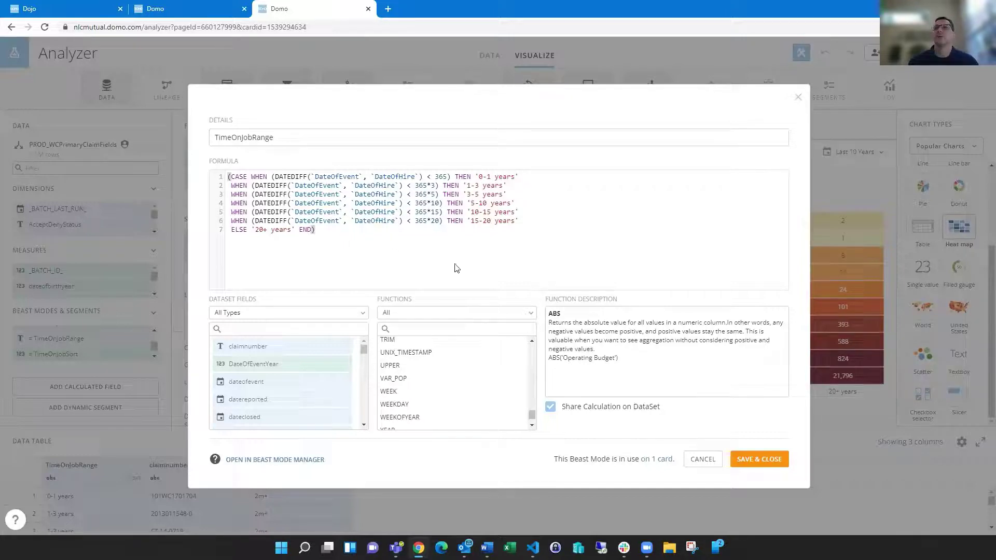
left_click(697, 465)
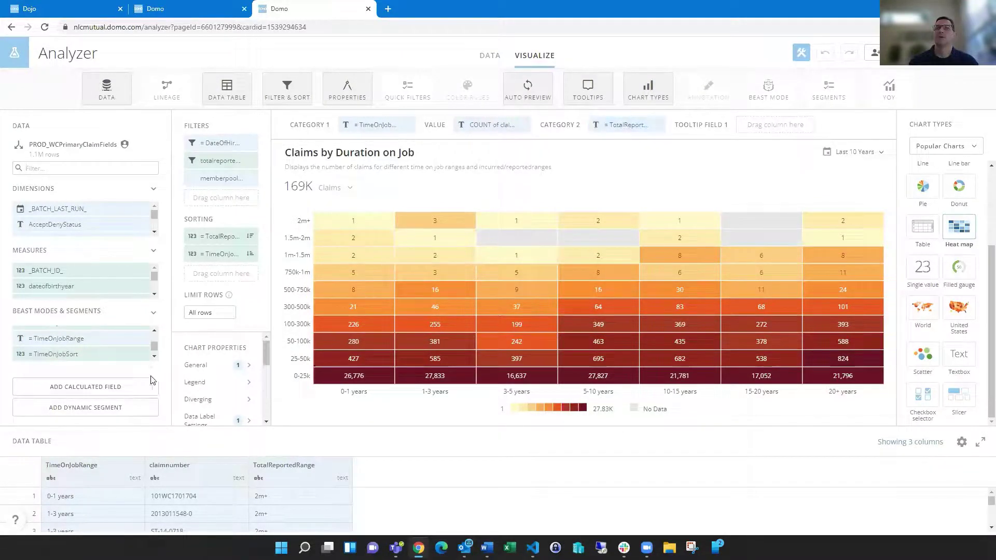
left_click(154, 358)
left_click(154, 357)
left_click(154, 357)
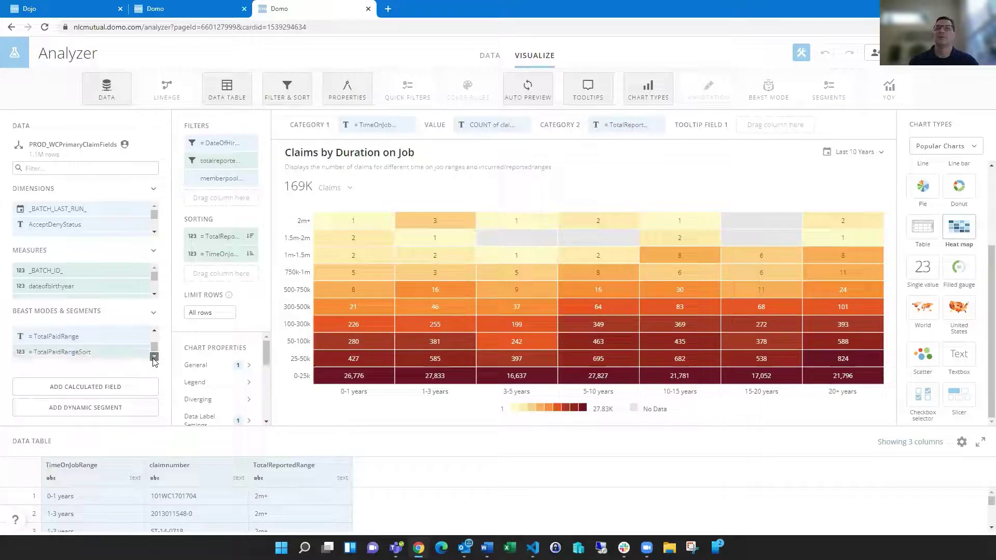
left_click(153, 358)
left_click(153, 358)
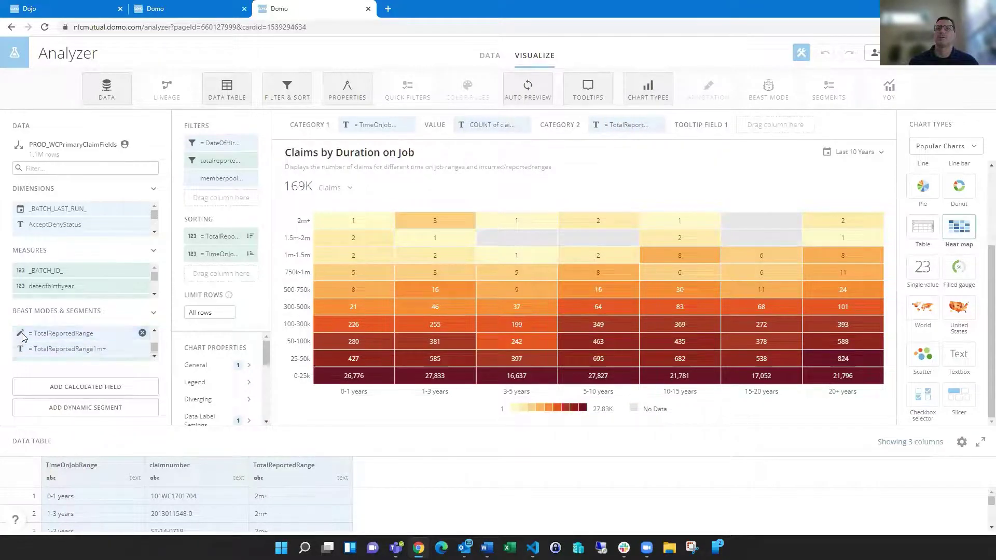
left_click(138, 333)
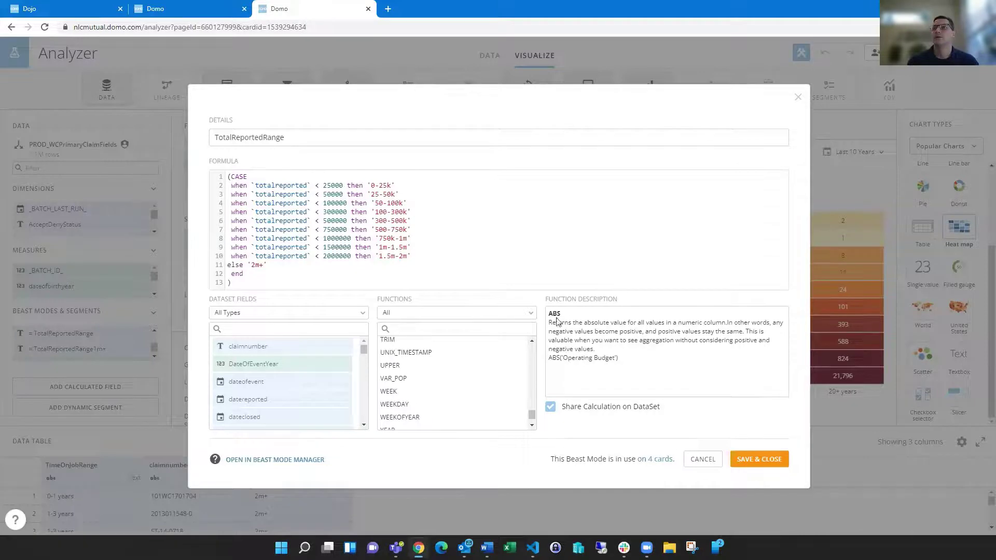
left_click(697, 463)
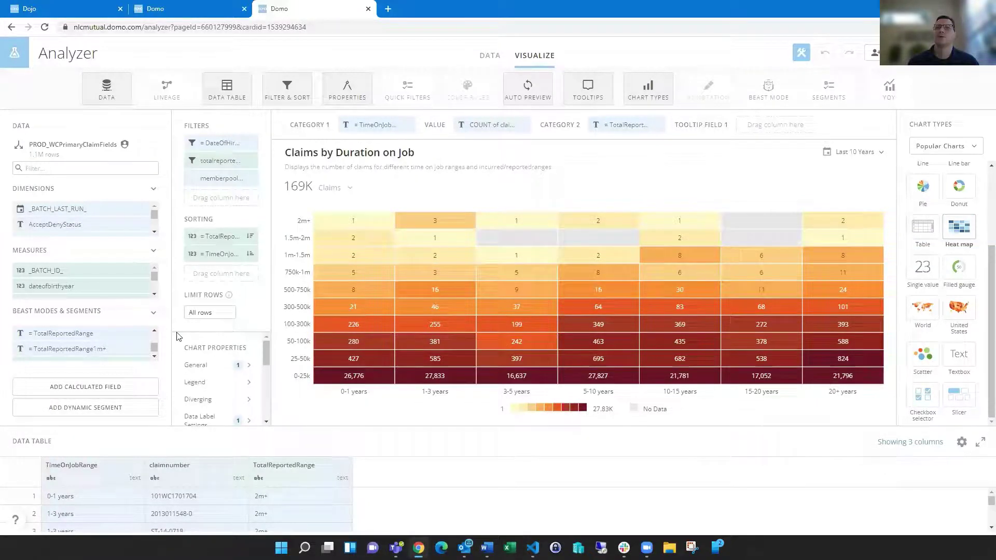
left_click(154, 357)
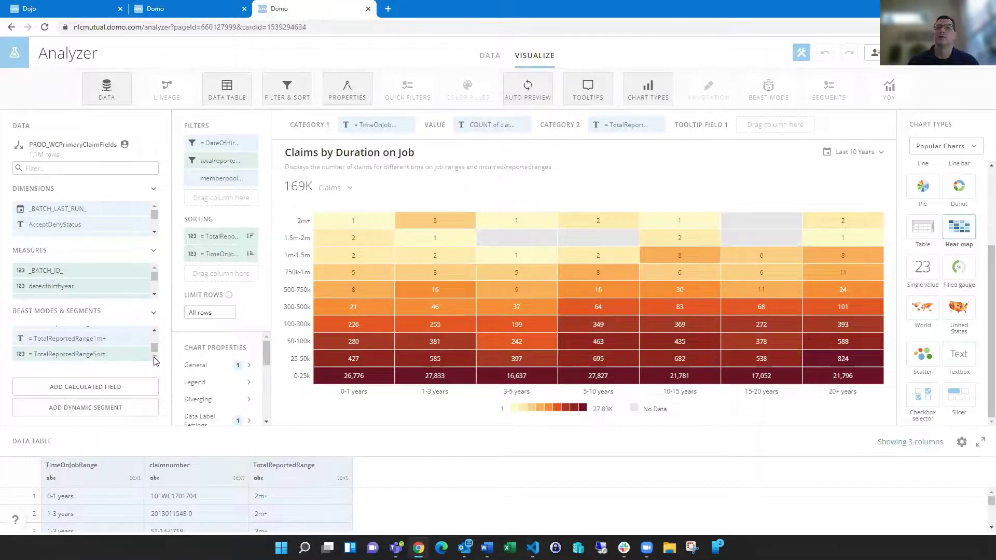
left_click(22, 356)
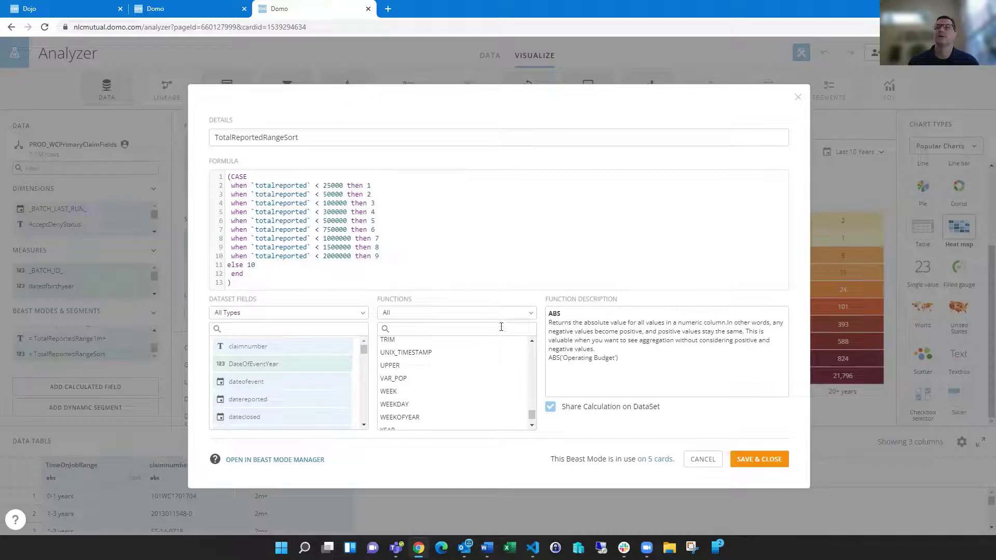
left_click(704, 460)
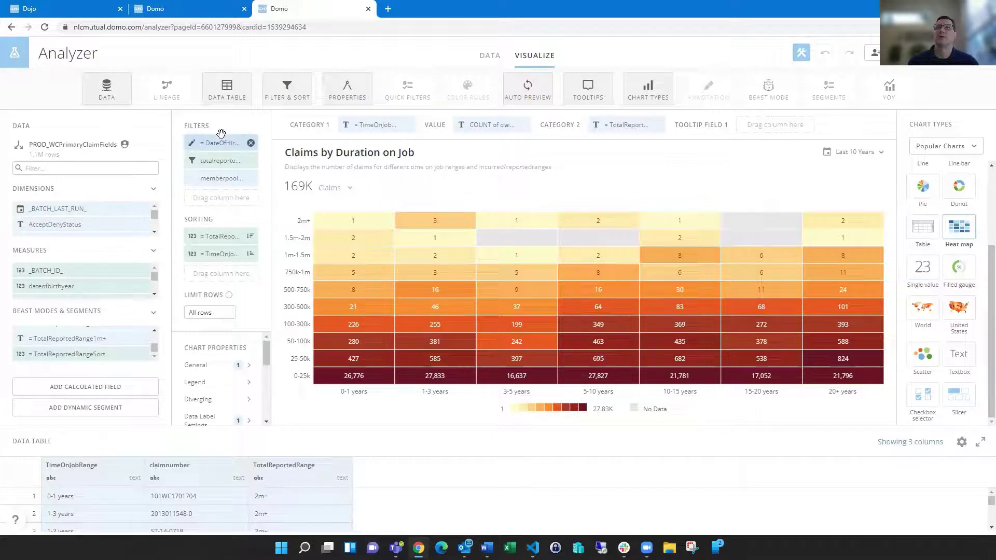
left_click(154, 331)
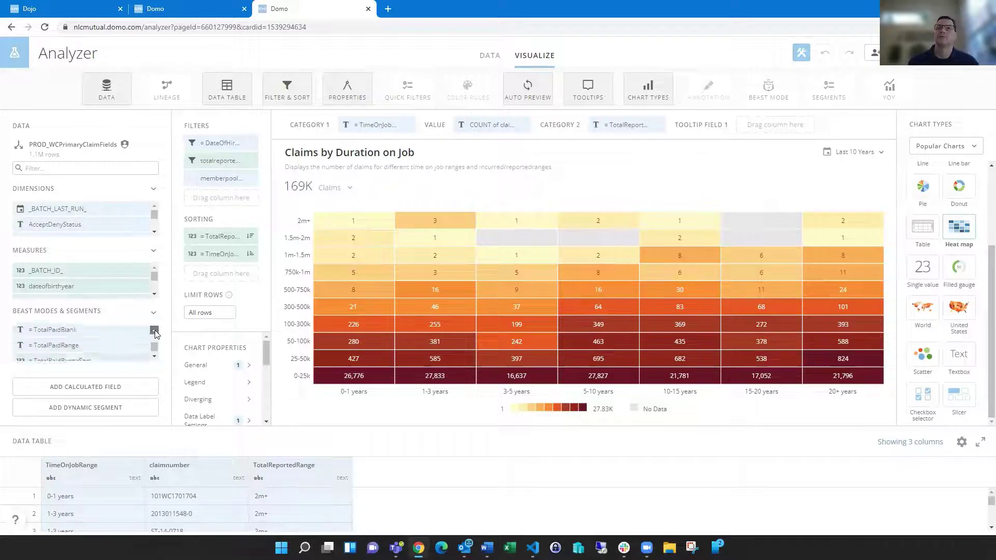
left_click_drag(156, 333, 154, 356)
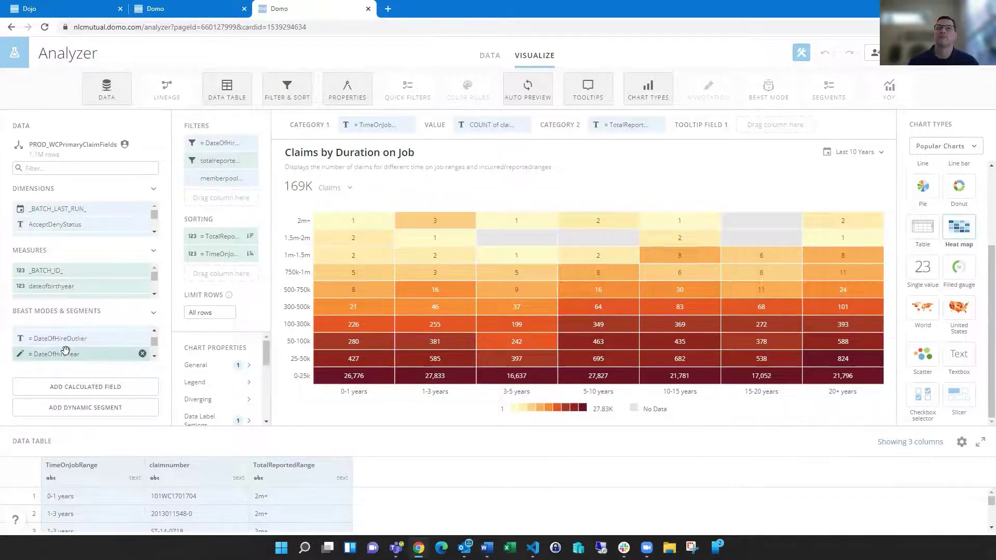
left_click(154, 356)
left_click(154, 356)
left_click(154, 356)
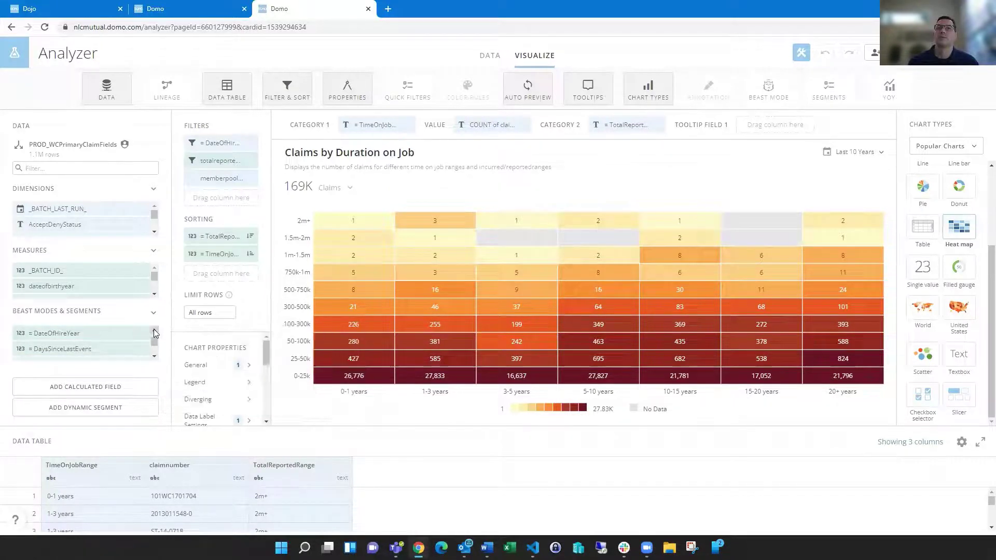
left_click(154, 330)
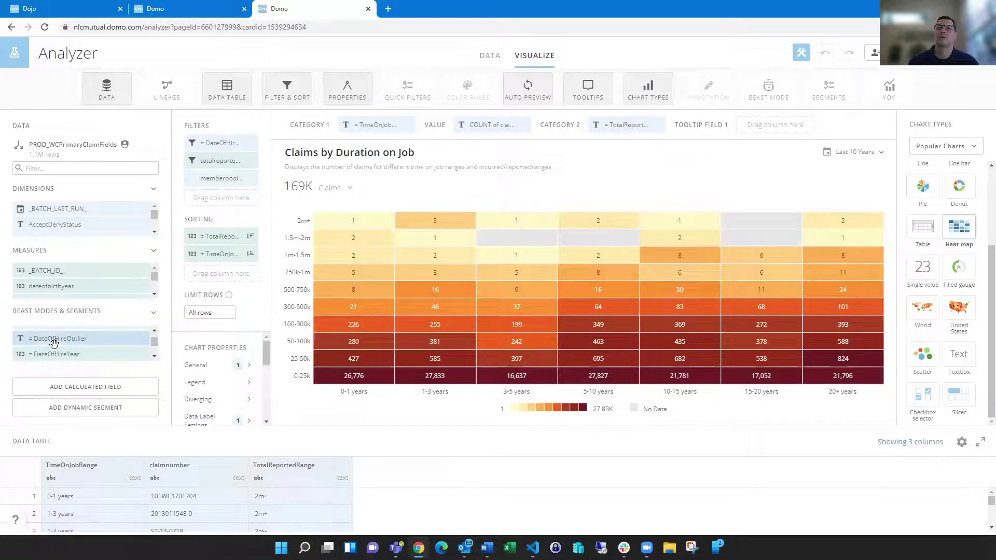
left_click(21, 341)
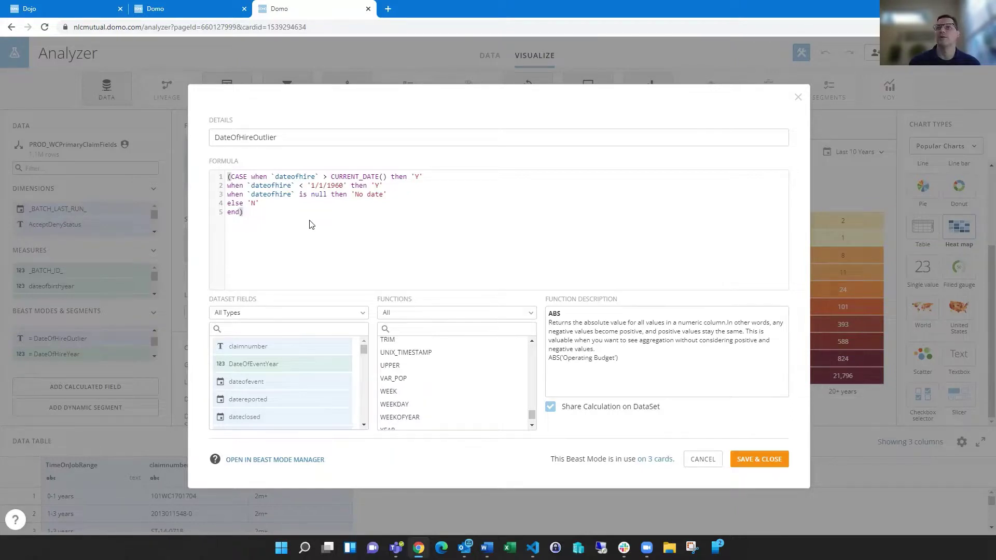
left_click(697, 462)
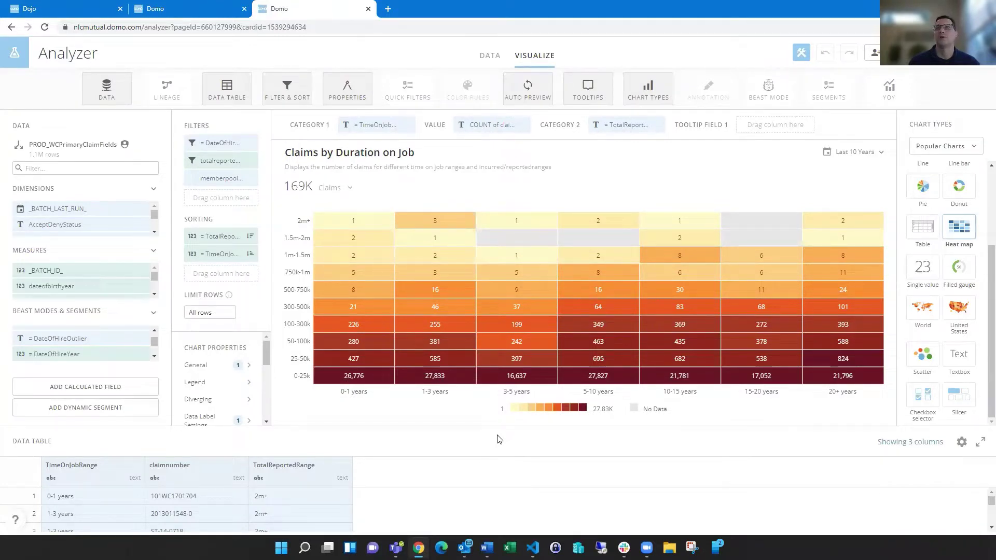
left_click(106, 386)
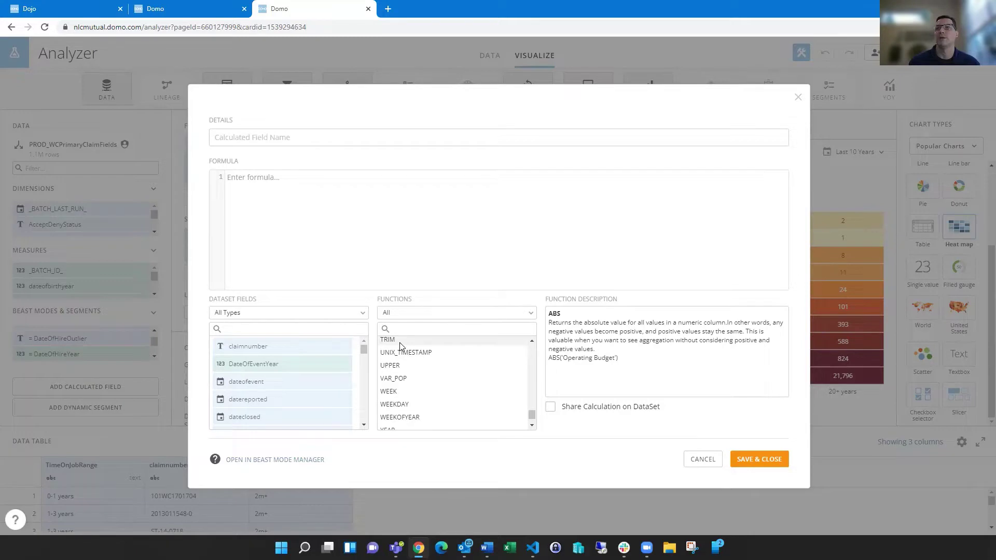
mouse_move(397, 339)
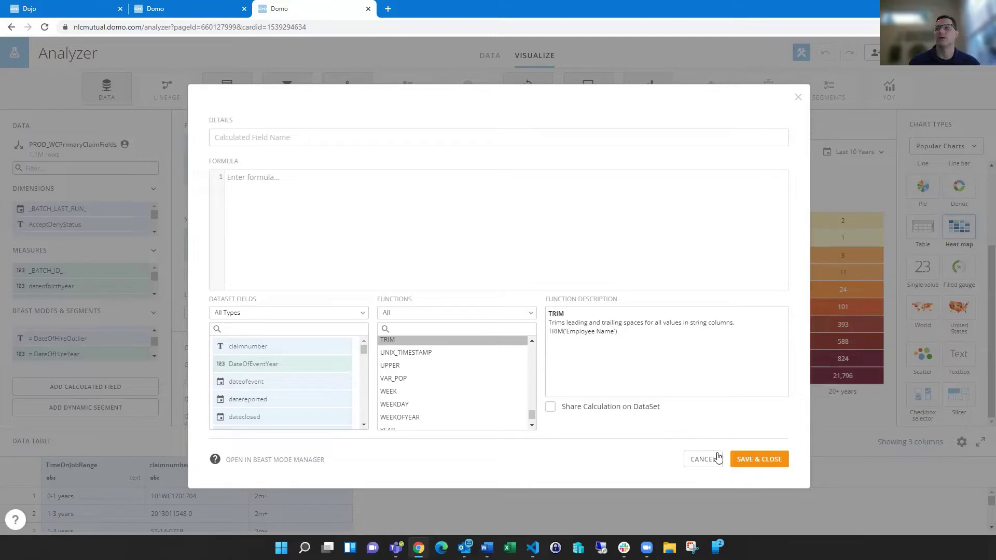
left_click(703, 460)
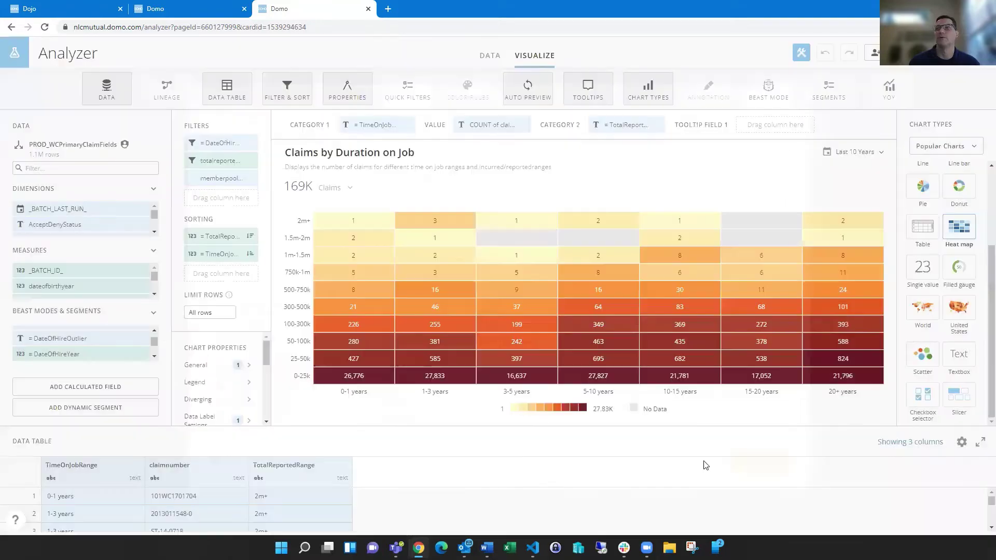